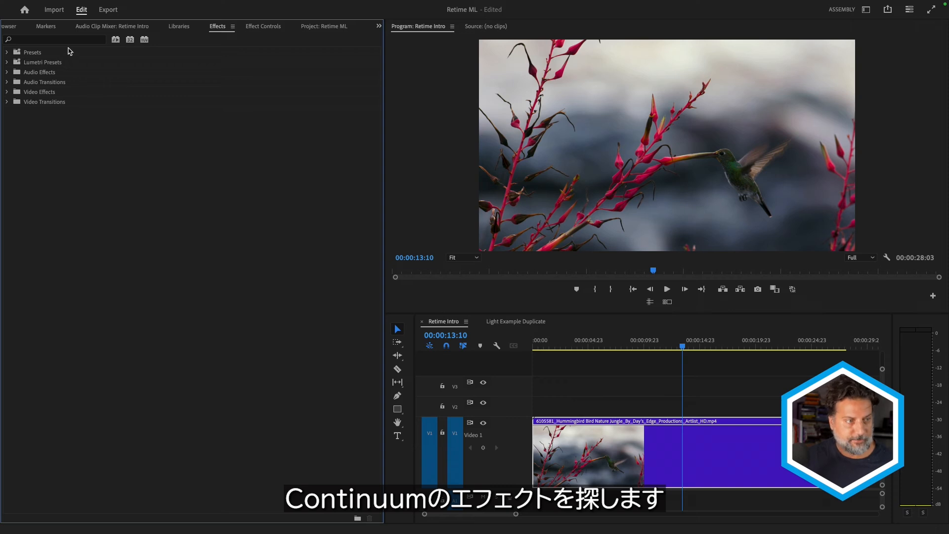
Search the effects for "retimer" and apply BCC+Retimer ML to the selected hummingbird clip.
left_click(68, 40)
type("reti")
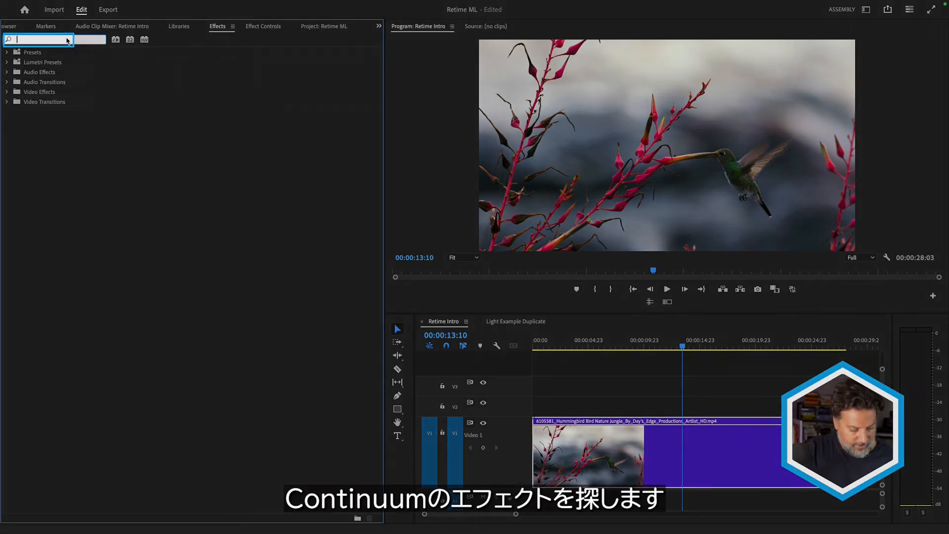
type("mer")
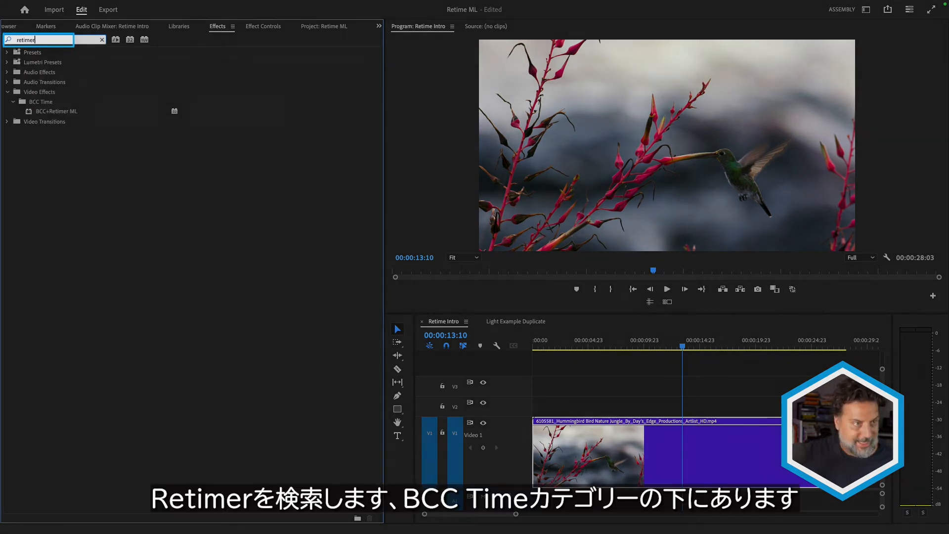
left_click(31, 111)
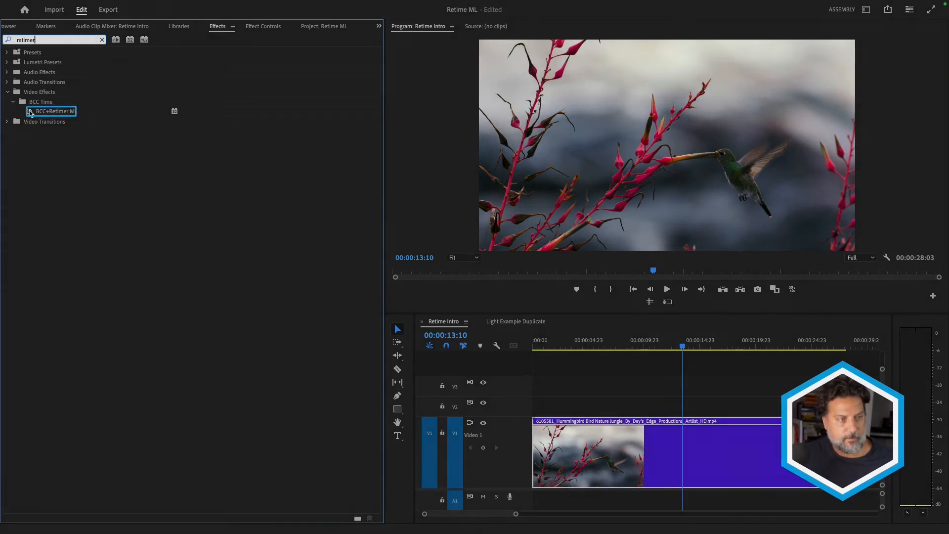
double_click(30, 111)
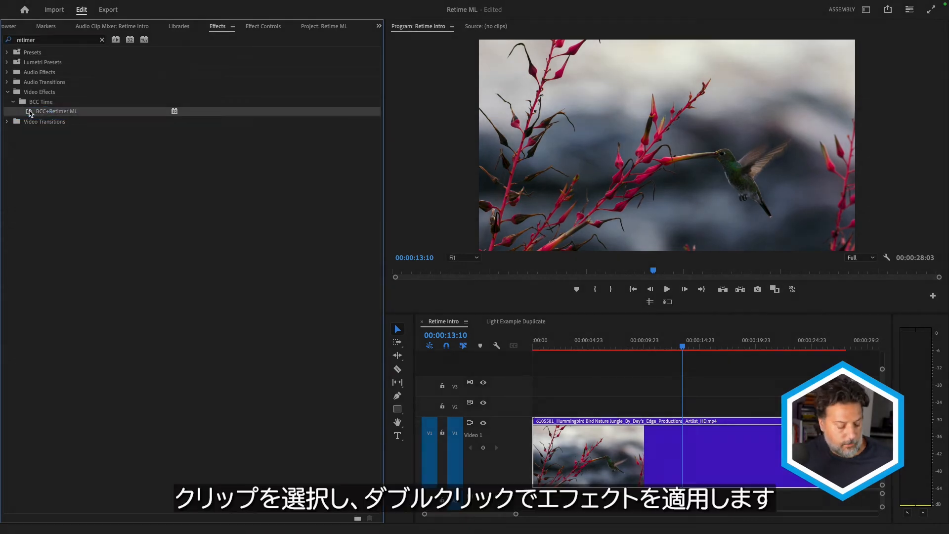
Set the BCC+Retimer ML Speed to 60 in the hummingbird clip's effect settings.
key("shift+5")
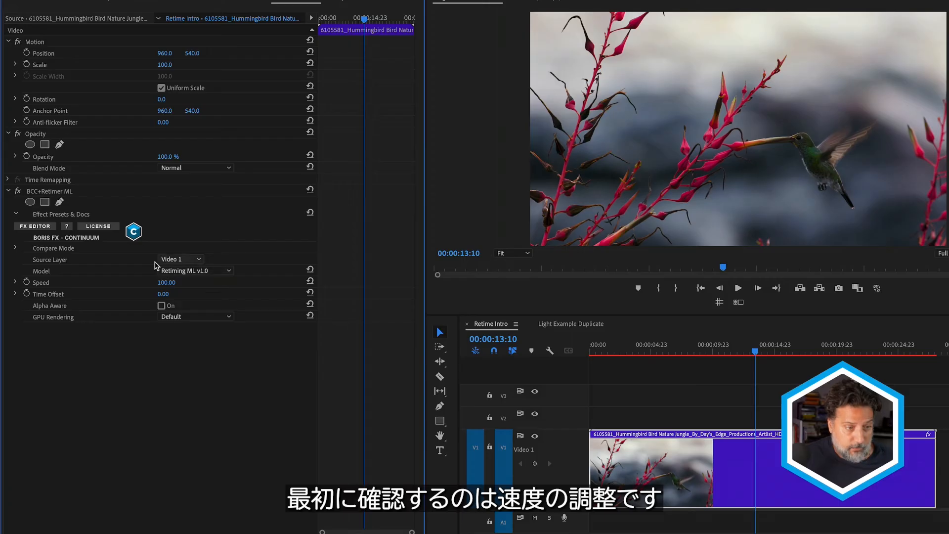
left_click(171, 282)
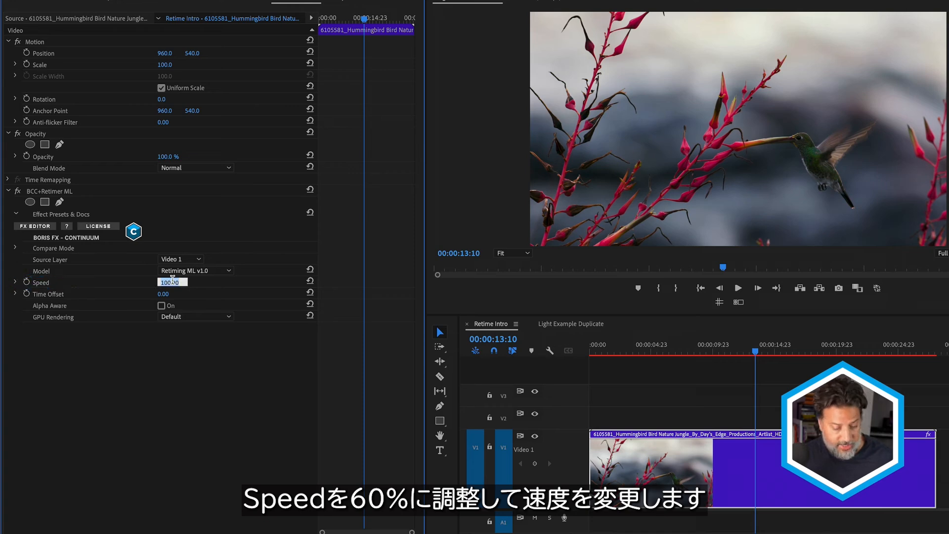
type("60")
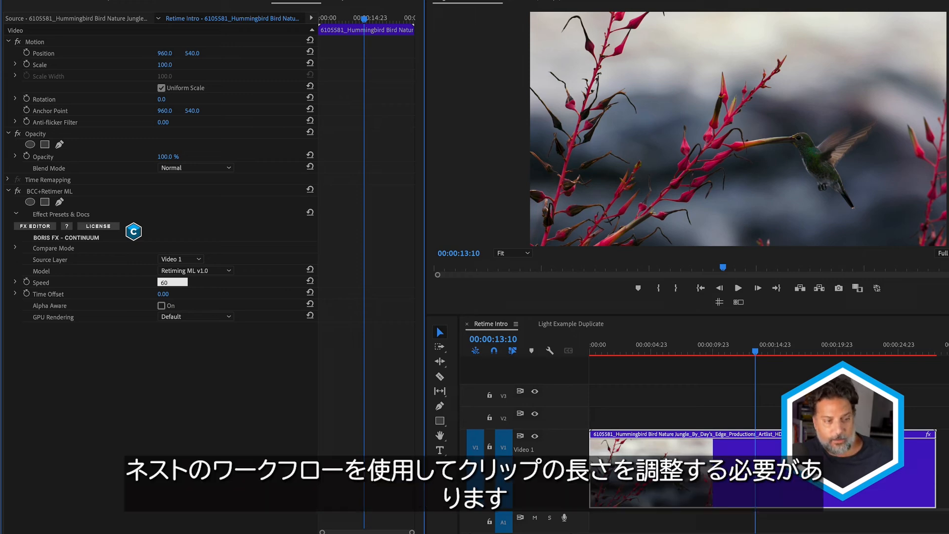
key("Return")
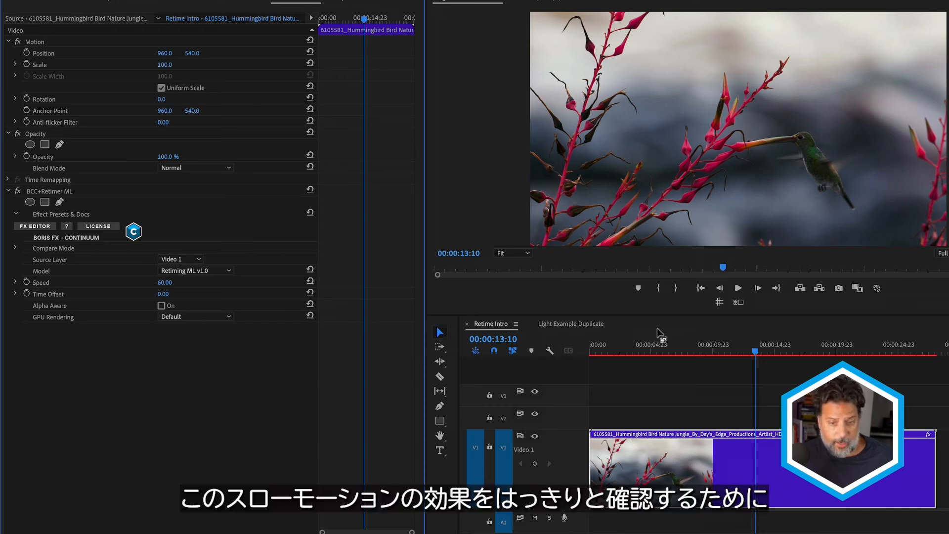
From the clip's start, set the retimer's Compare Mode to Side By Side, with Right Offset -32 and Wipe 29.
left_click(643, 347)
left_click_drag(643, 347, 571, 363)
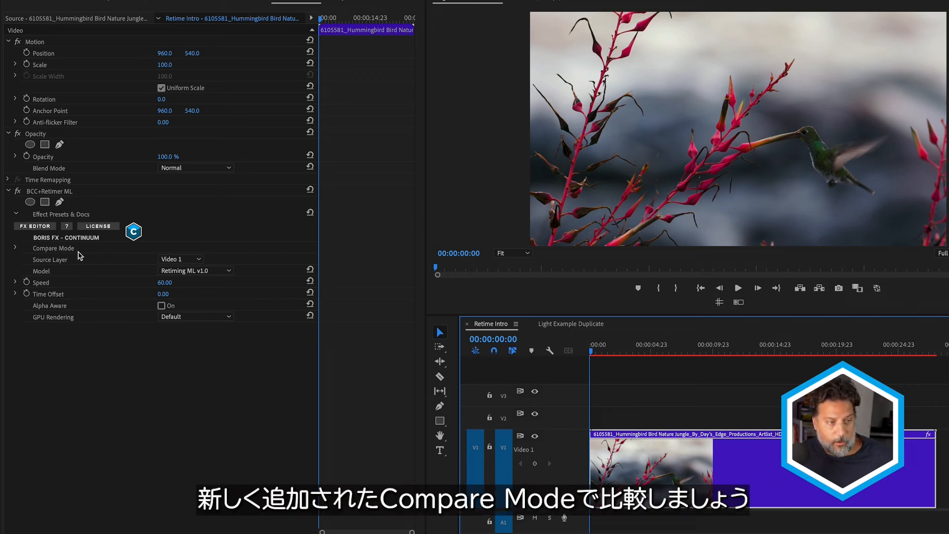
left_click(17, 248)
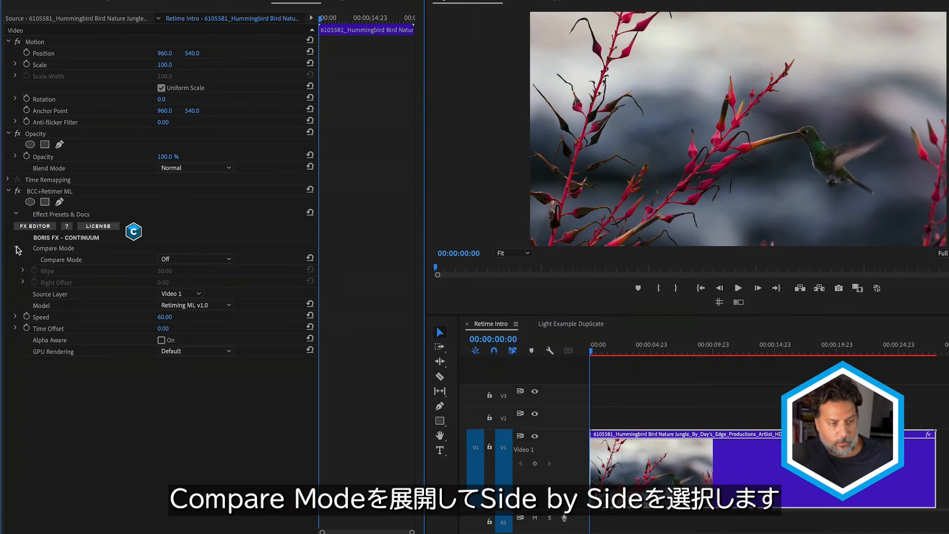
left_click(185, 260)
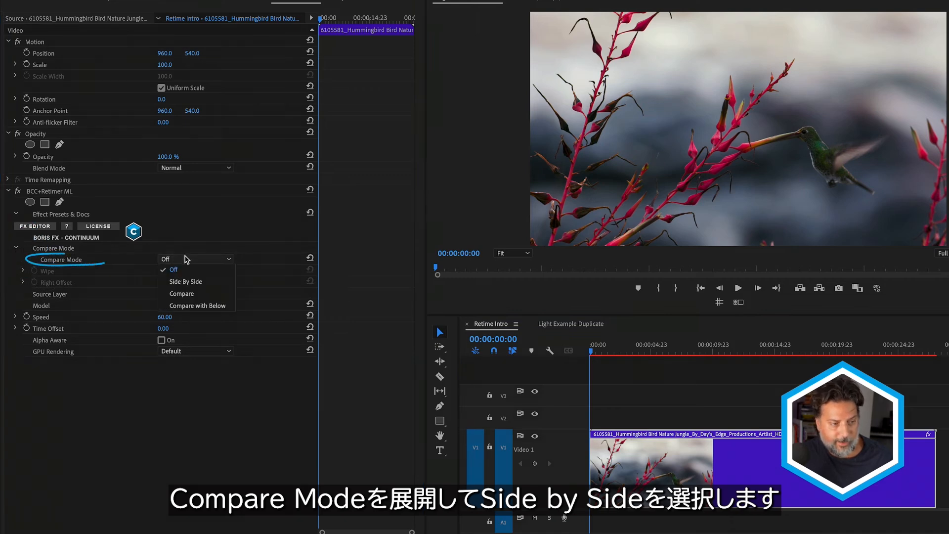
left_click(184, 283)
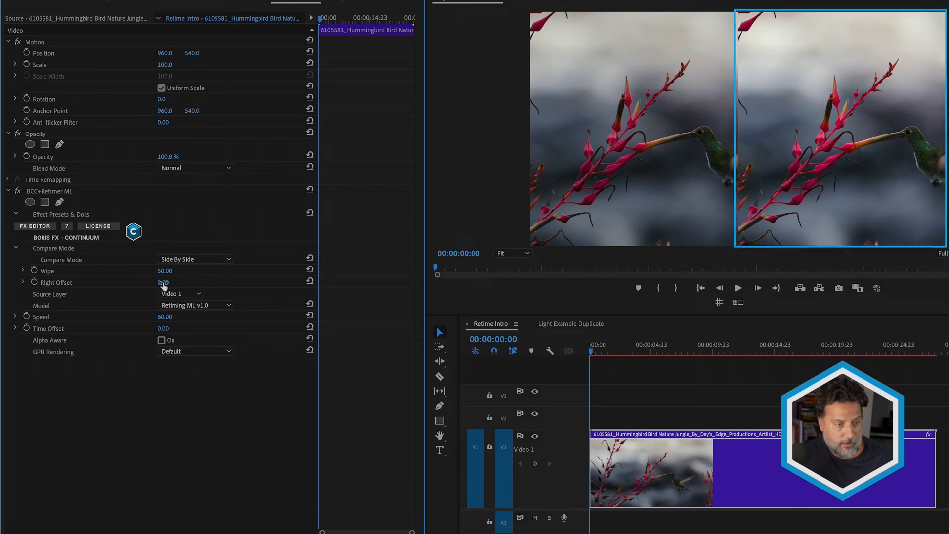
left_click_drag(163, 285, 148, 286)
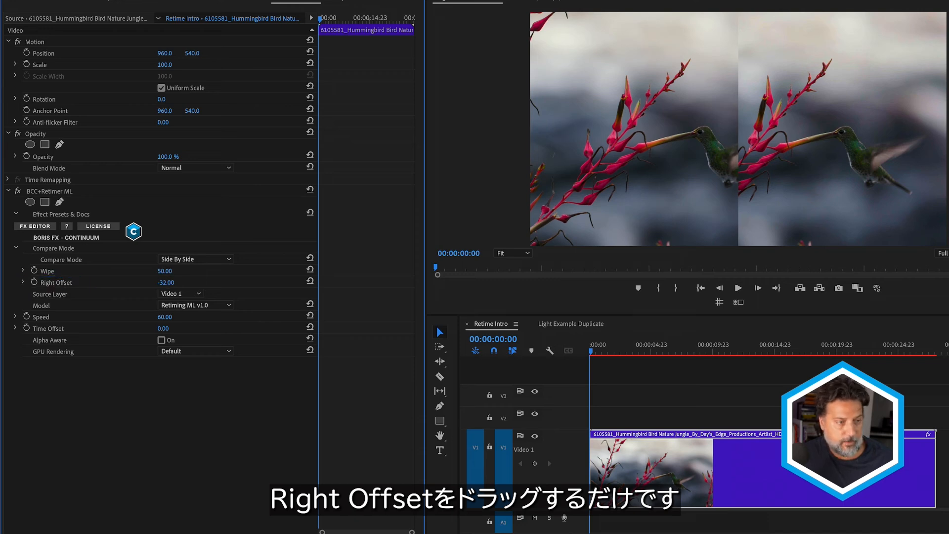
left_click_drag(164, 271, 157, 271)
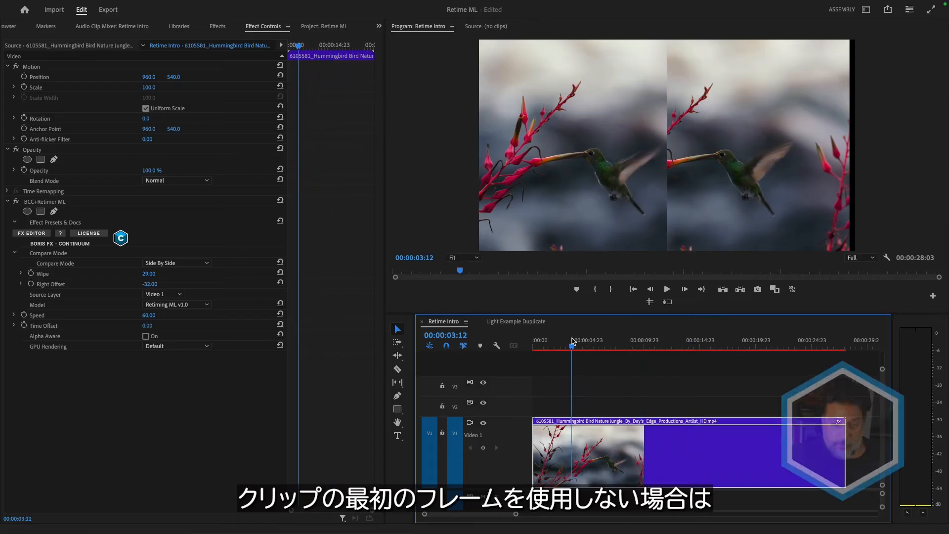
Review the action near the end of the hummingbird clip and switch the sequence's time display to Frames.
left_click_drag(572, 341, 520, 356)
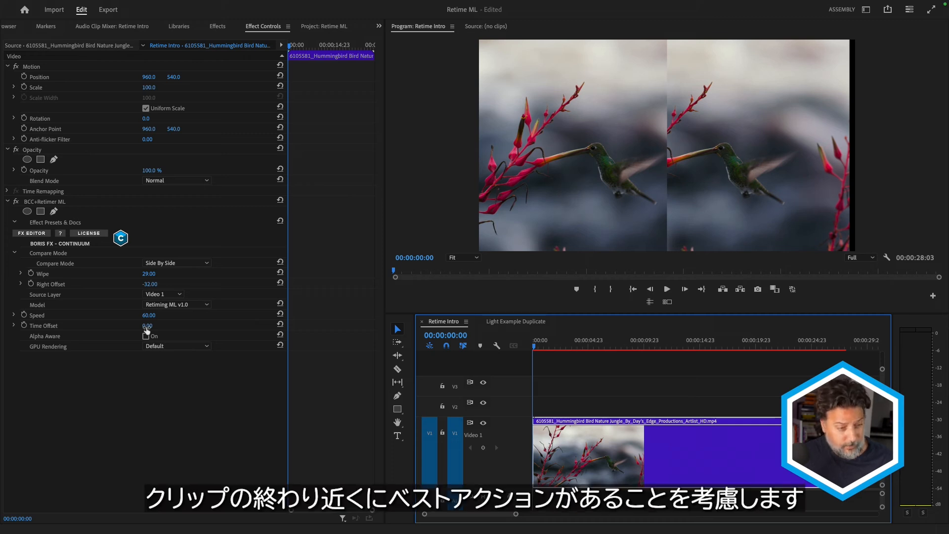
left_click_drag(793, 336, 829, 339)
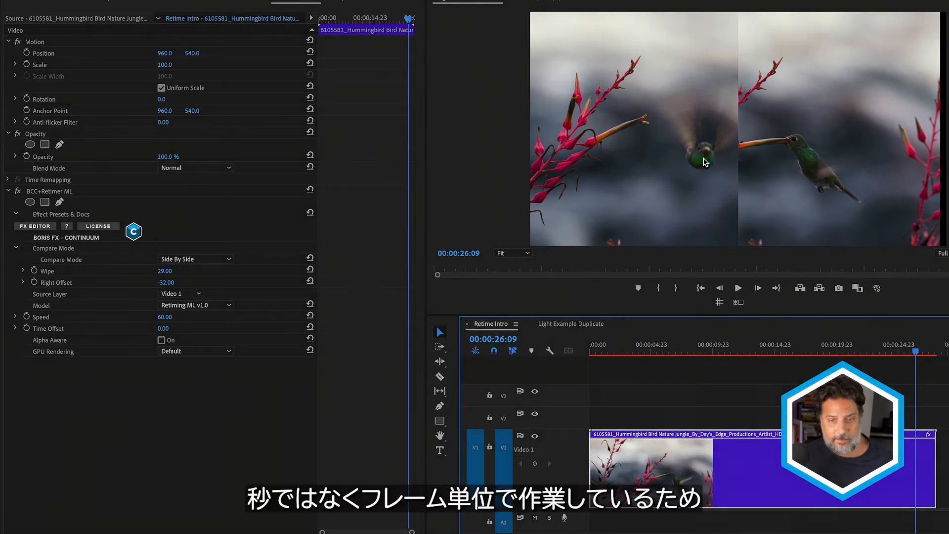
right_click(530, 342)
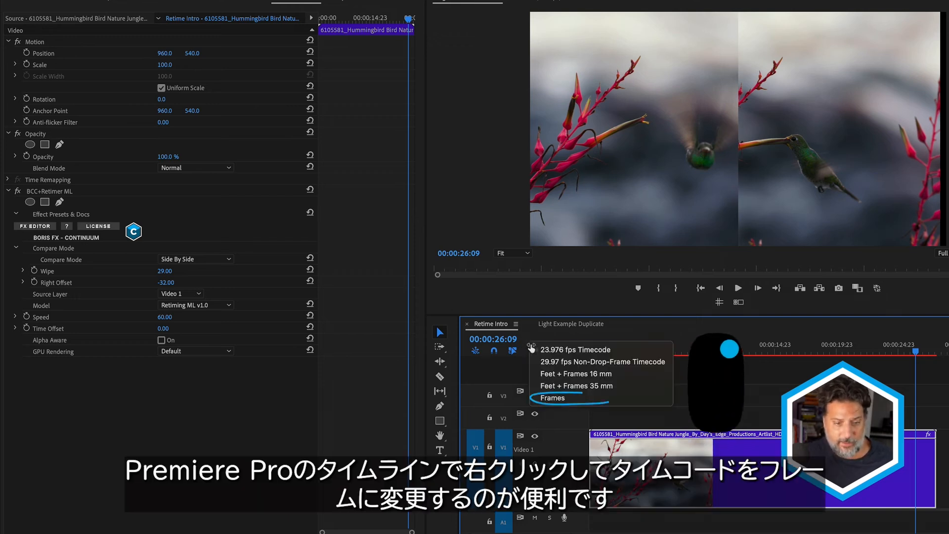
left_click(556, 402)
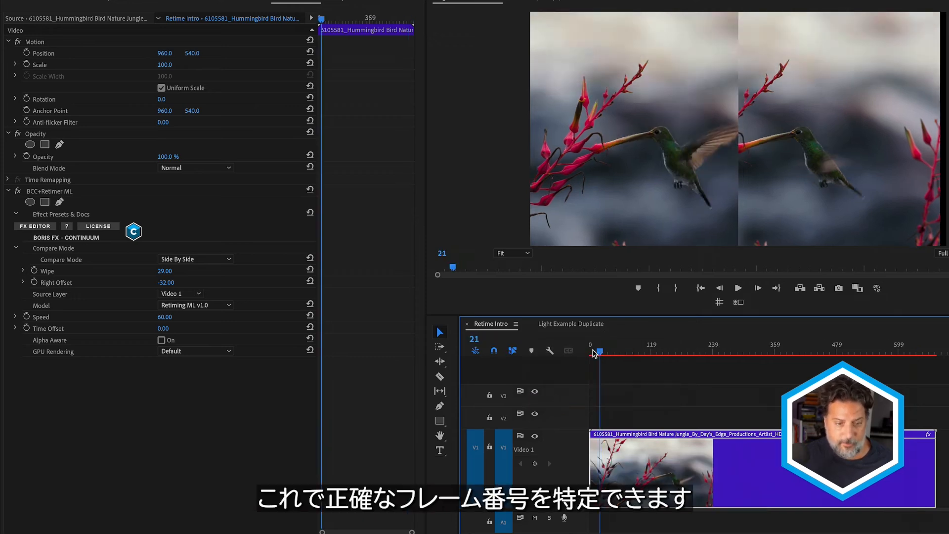
Return to the start of the sequence and set the retimer's Time Offset to 600.
key("Home")
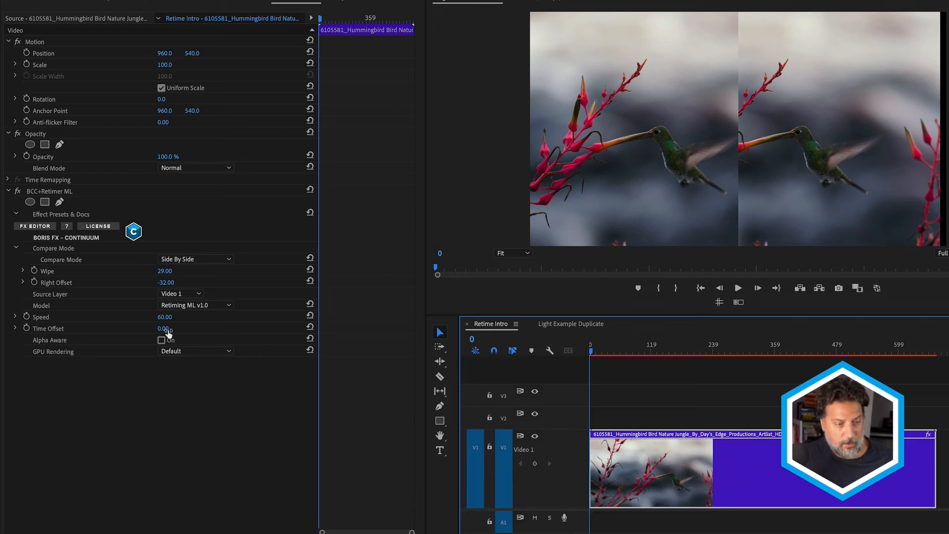
left_click(171, 328)
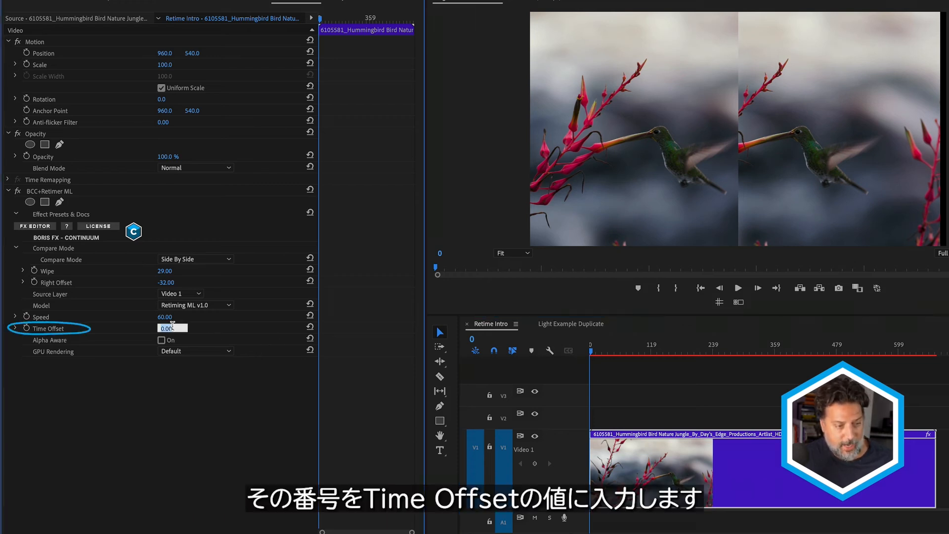
type("600")
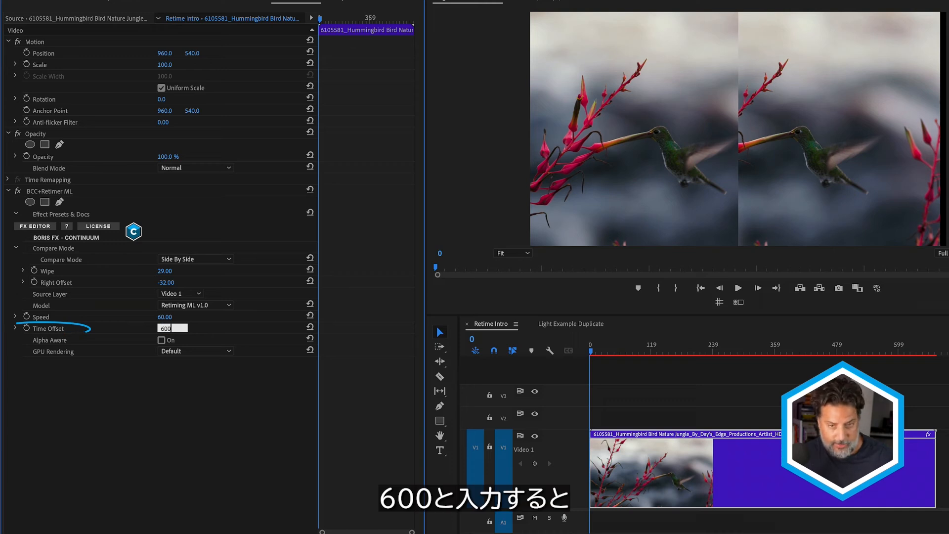
key("Return")
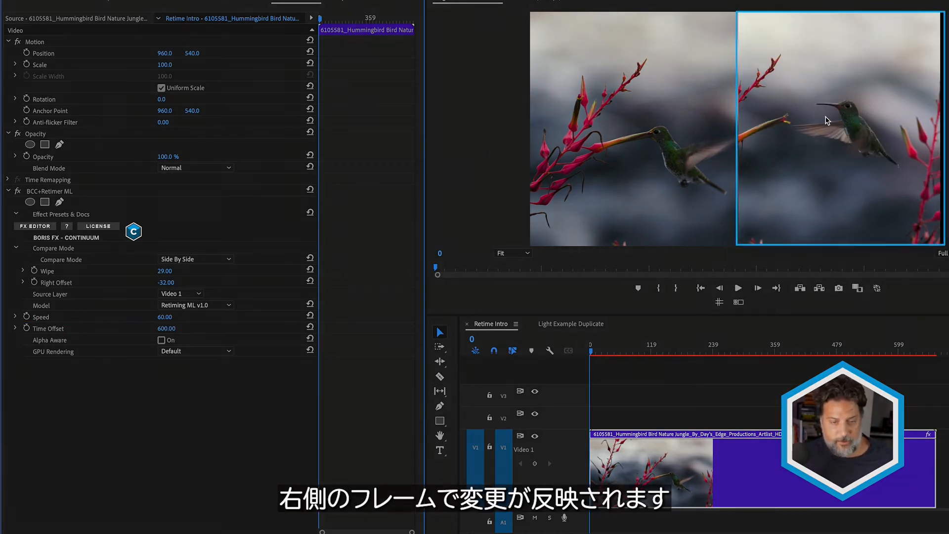
Turn the retimer's Compare Mode off and review the offset hummingbird clip in the timeline.
left_click(196, 259)
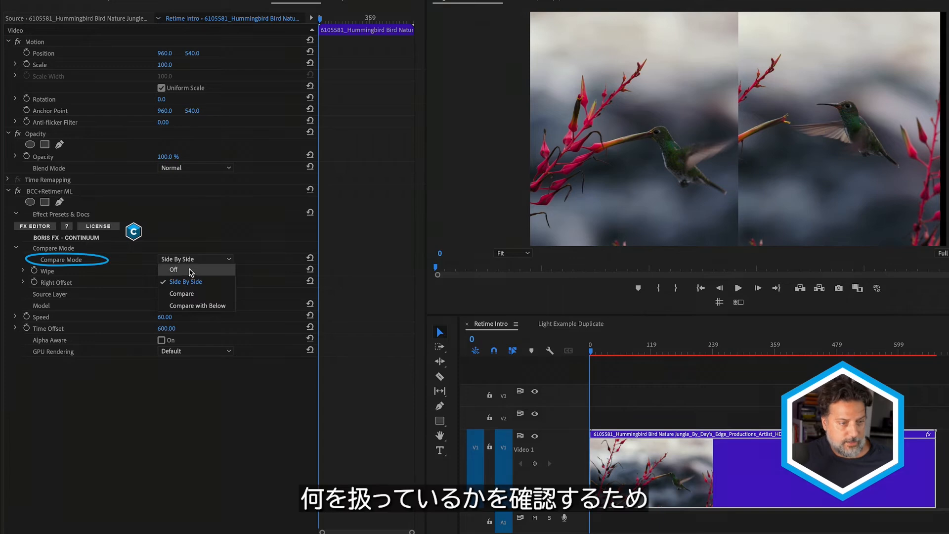
left_click(187, 269)
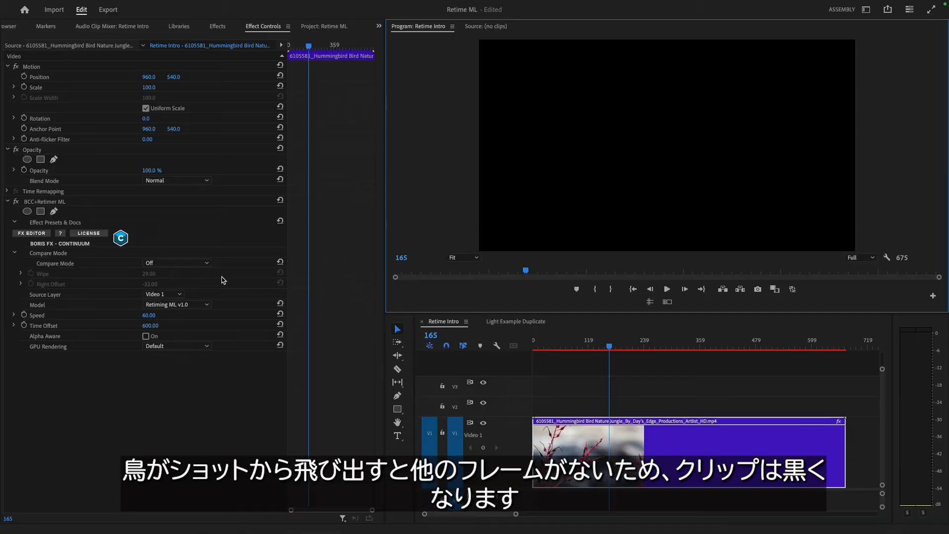
left_click_drag(615, 346, 594, 349)
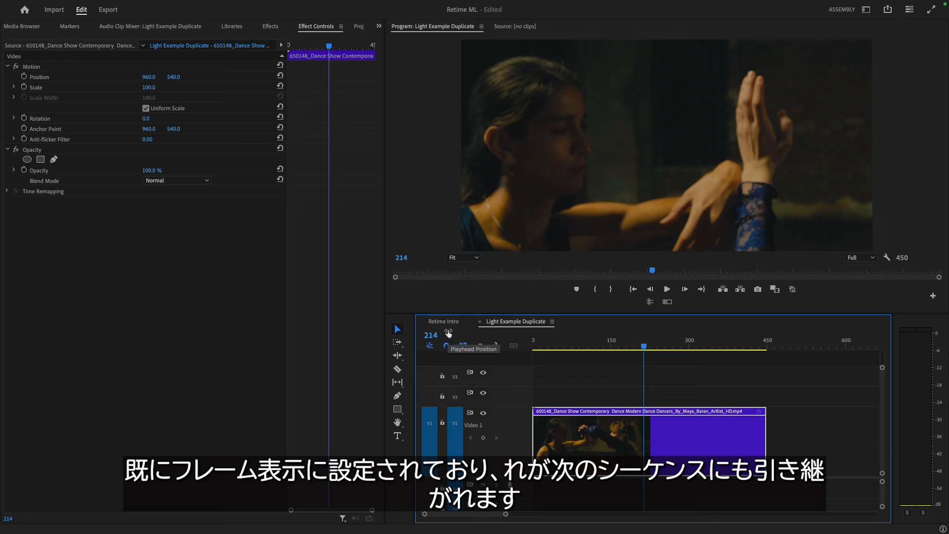
Check the dance clip's end frame and calculate 450/0.6 in the Sequence Settings' horizontal frame size, discarding the settings change.
left_click_drag(669, 335, 769, 356)
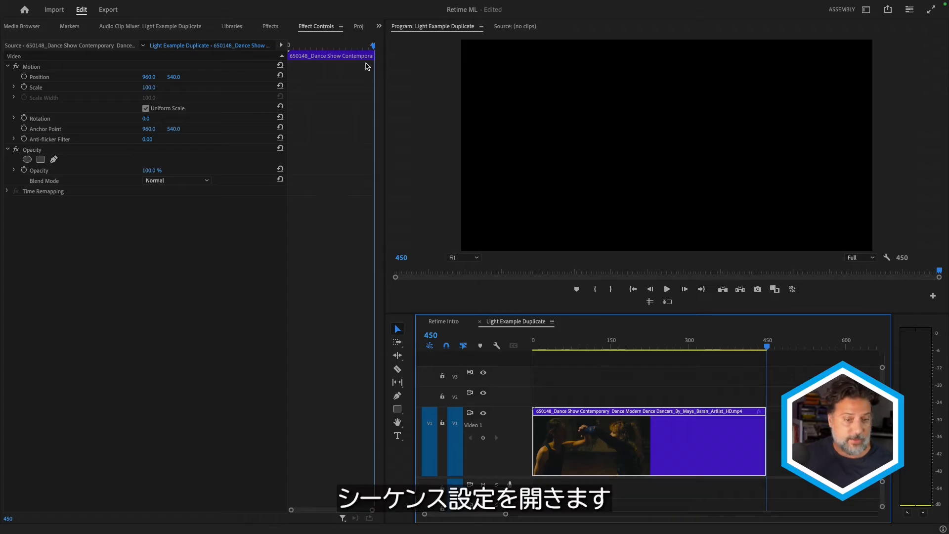
left_click(168, 7)
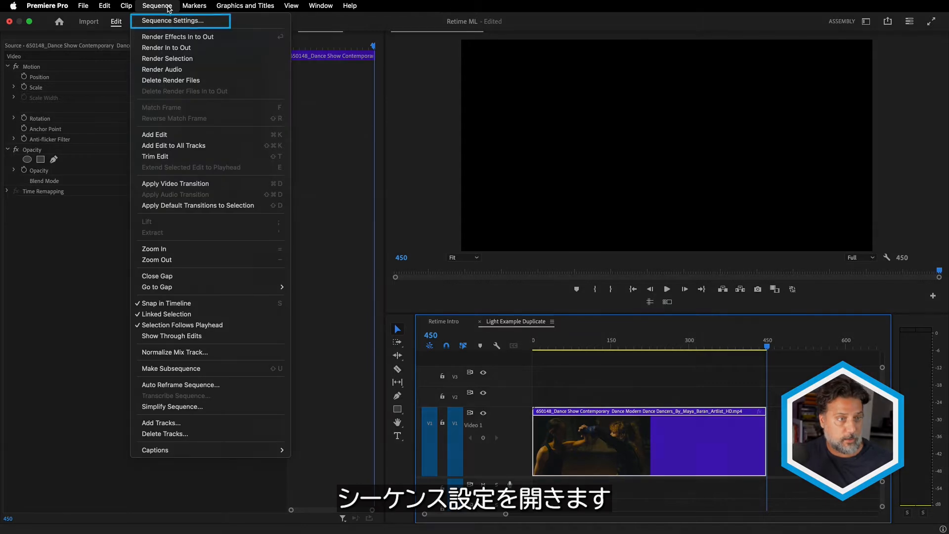
left_click(168, 21)
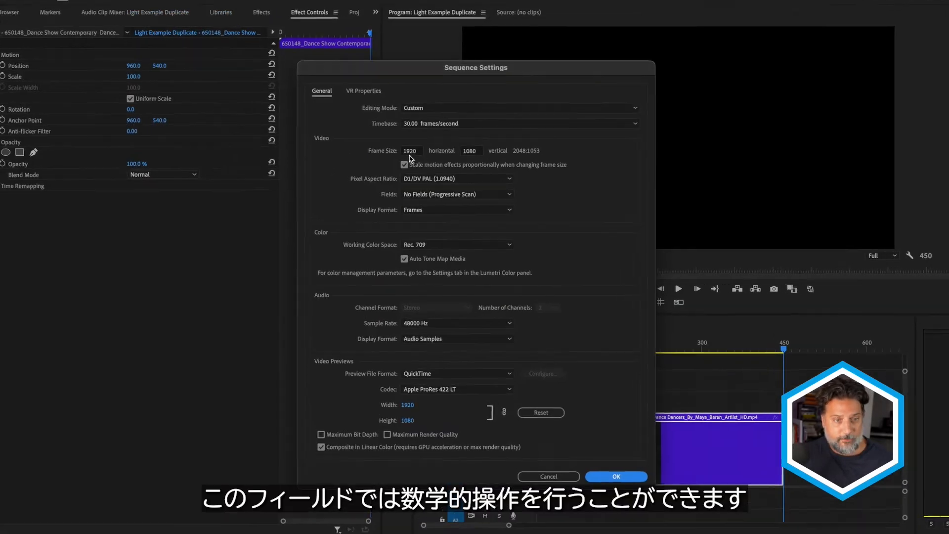
left_click(409, 151)
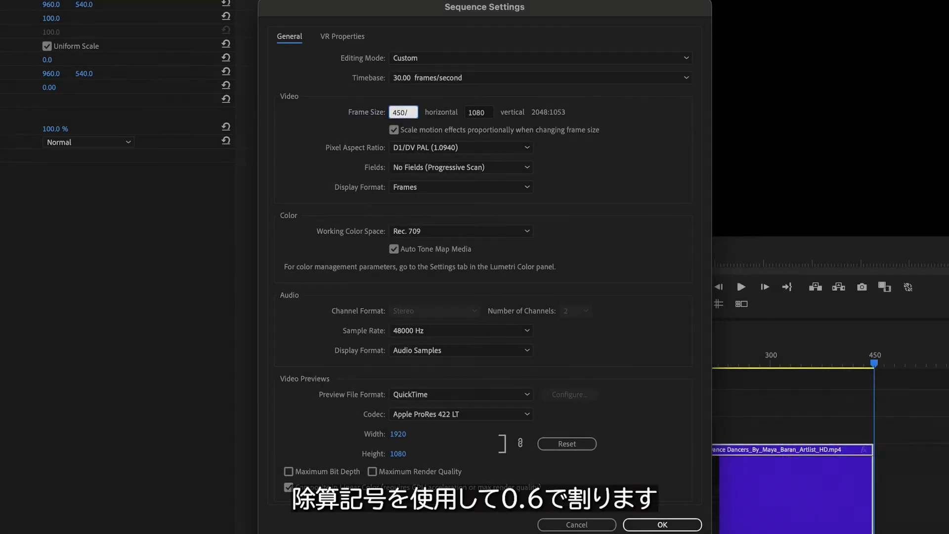
left_click(325, 119)
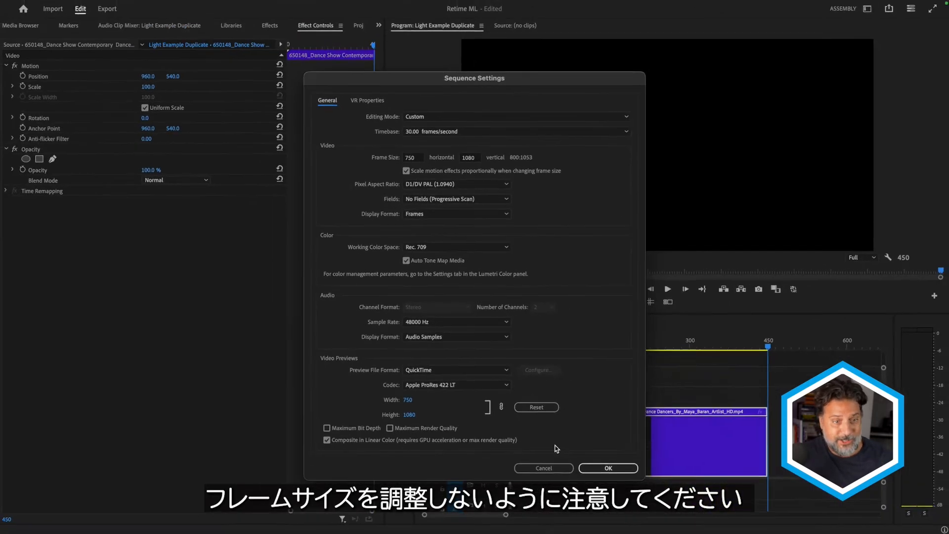
left_click(544, 468)
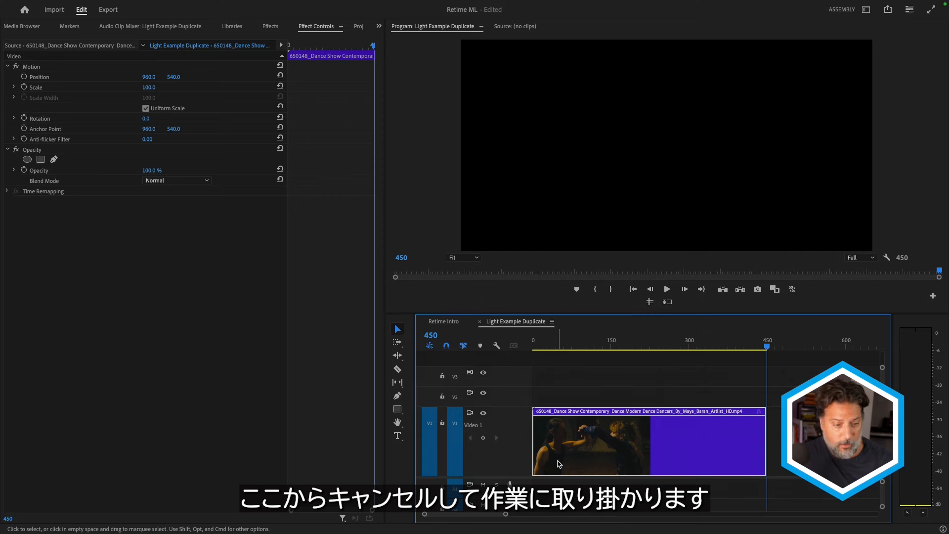
Create a new 1920 x 1080 black video item with a 30.00 fps timebase in the Retime ML project.
left_click(379, 26)
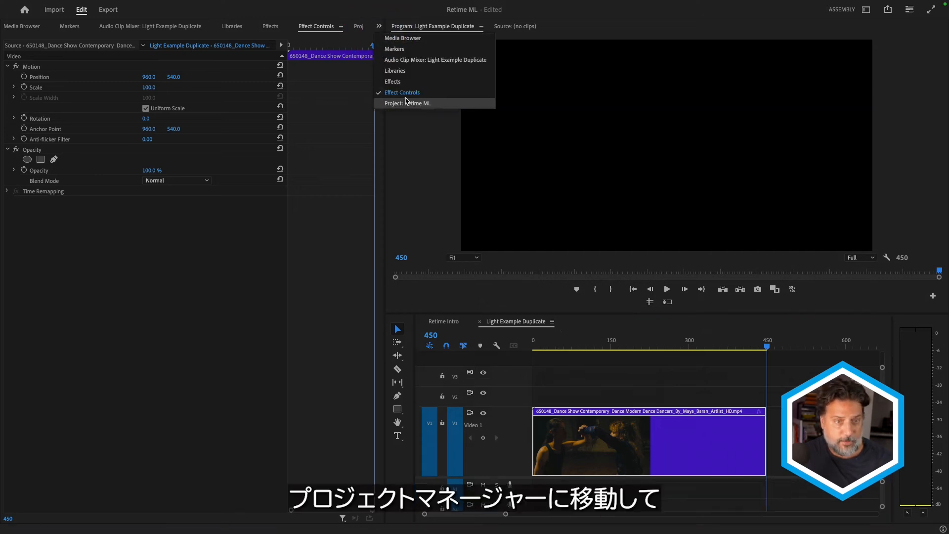
left_click(406, 103)
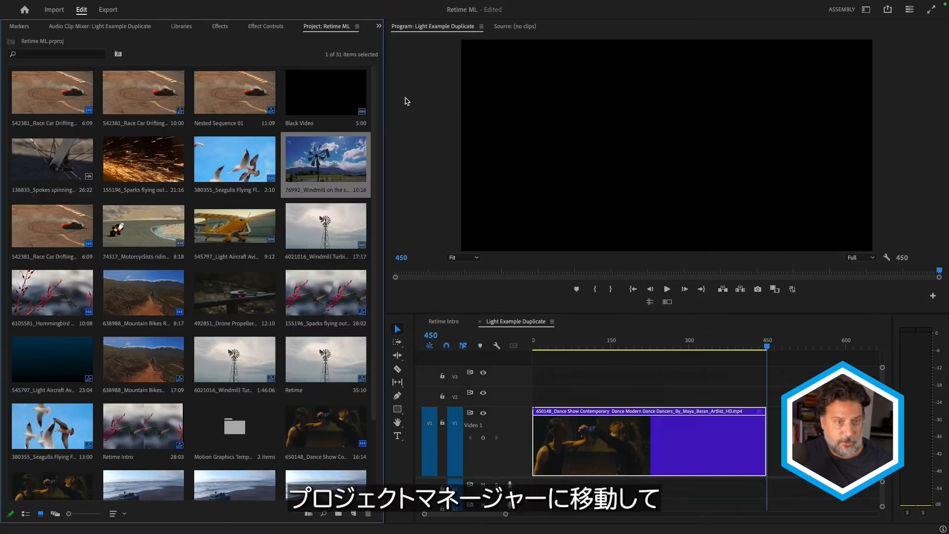
left_click(353, 513)
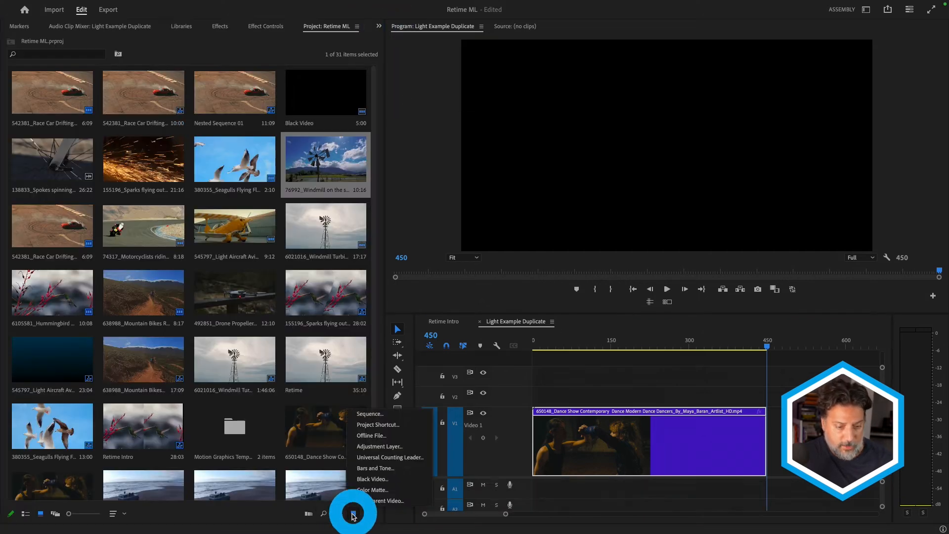
left_click(379, 484)
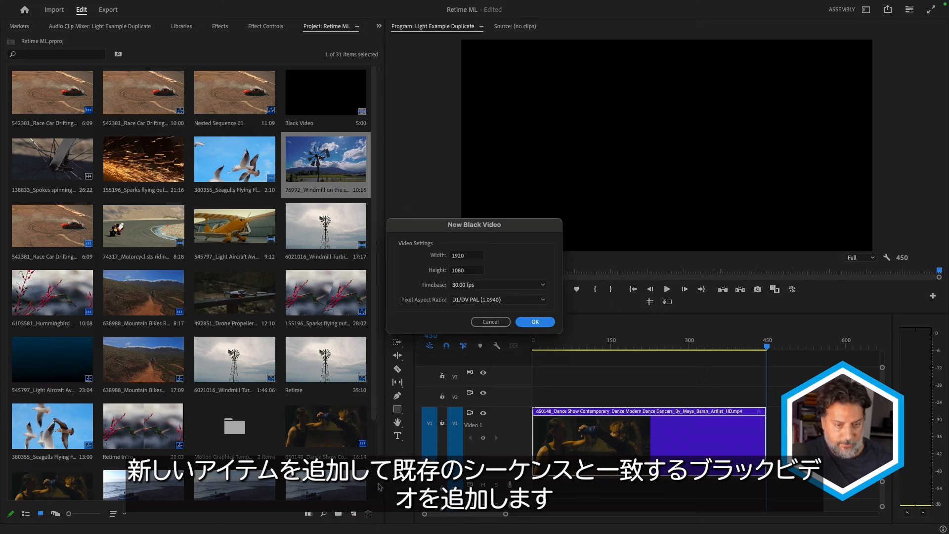
left_click(527, 322)
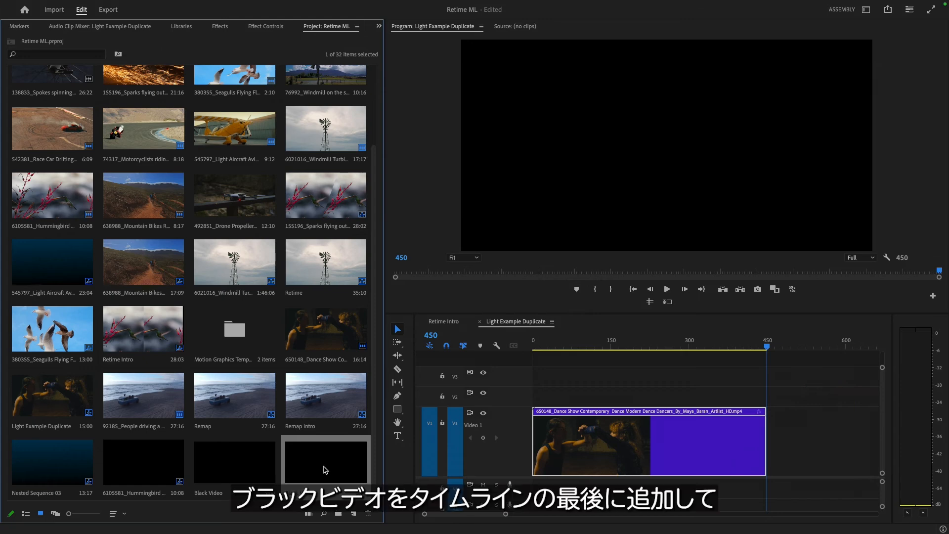
Place the new black video directly after the dance clip on V1 and extend its out point to frame 750.
left_click_drag(789, 406, 768, 446)
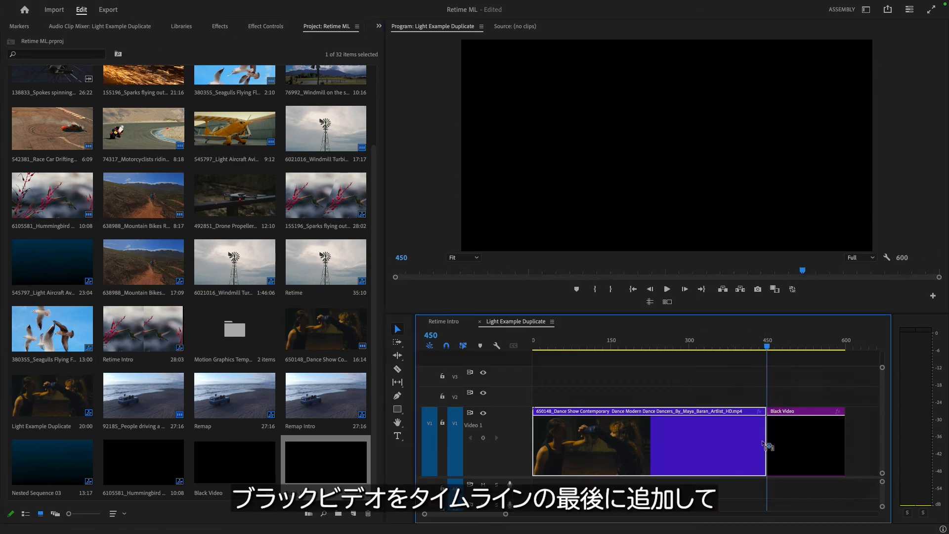
scroll(729, 383, "right", 3)
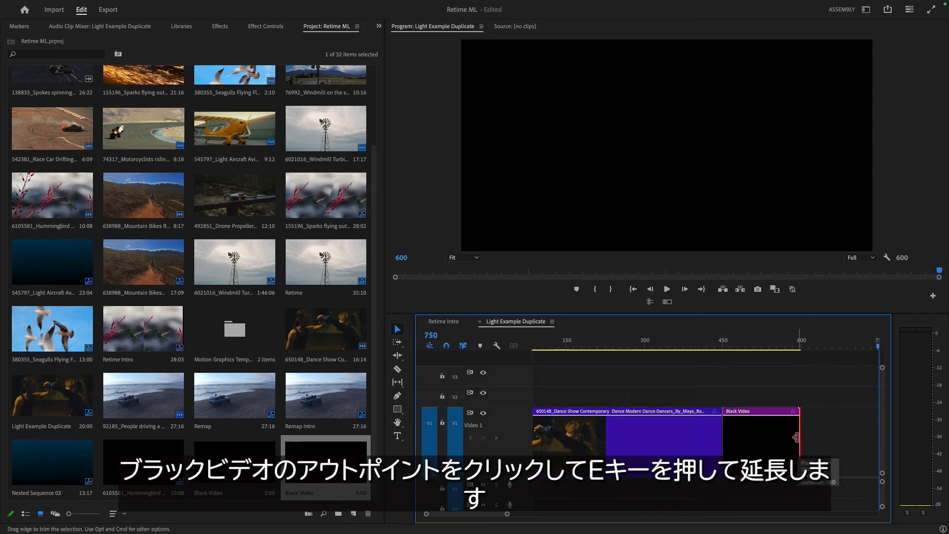
key("e")
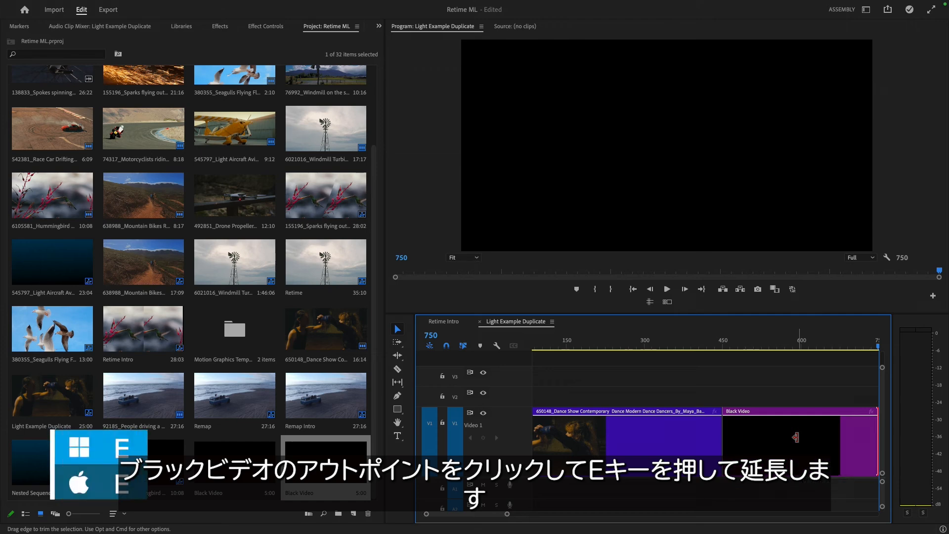
key("backslash")
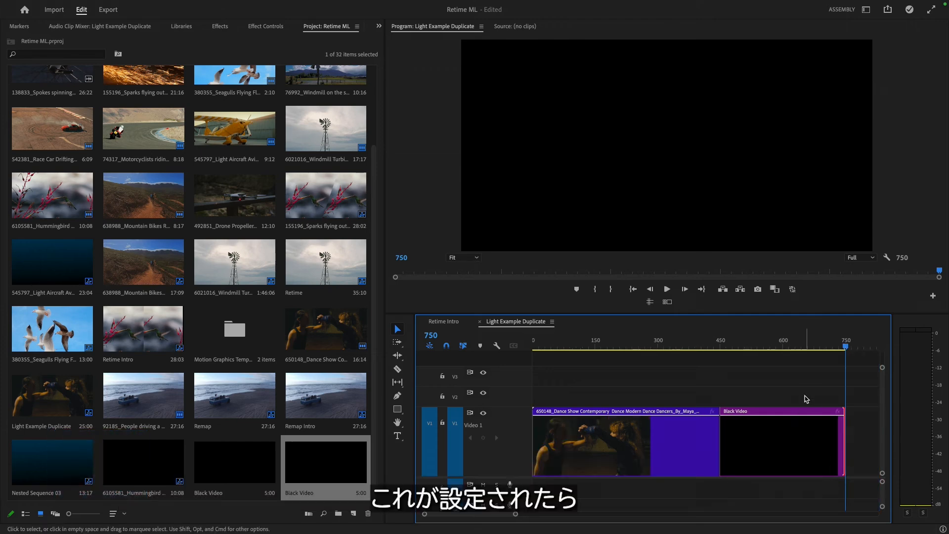
Nest the dance clip and the black video together as a sequence named ReTimer 60.
left_click_drag(807, 399, 645, 470)
right_click(635, 436)
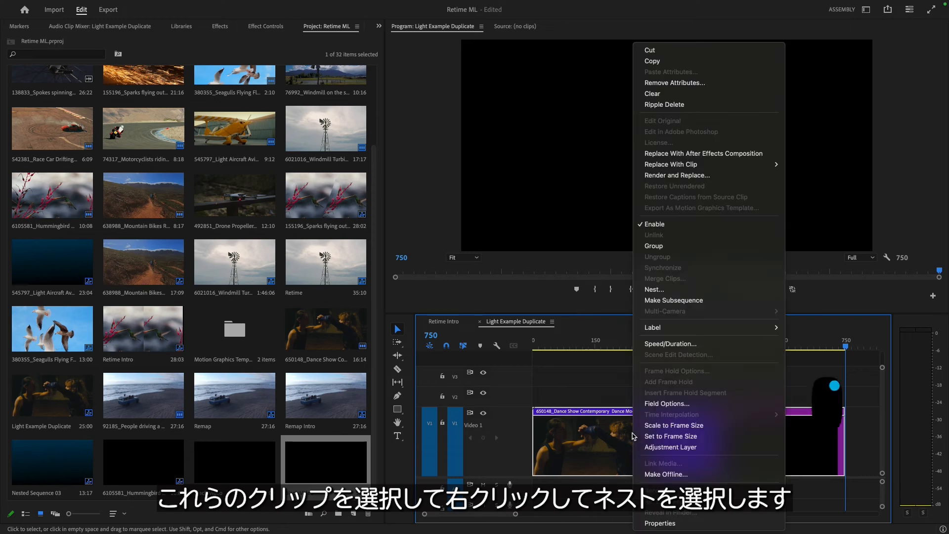
left_click(658, 290)
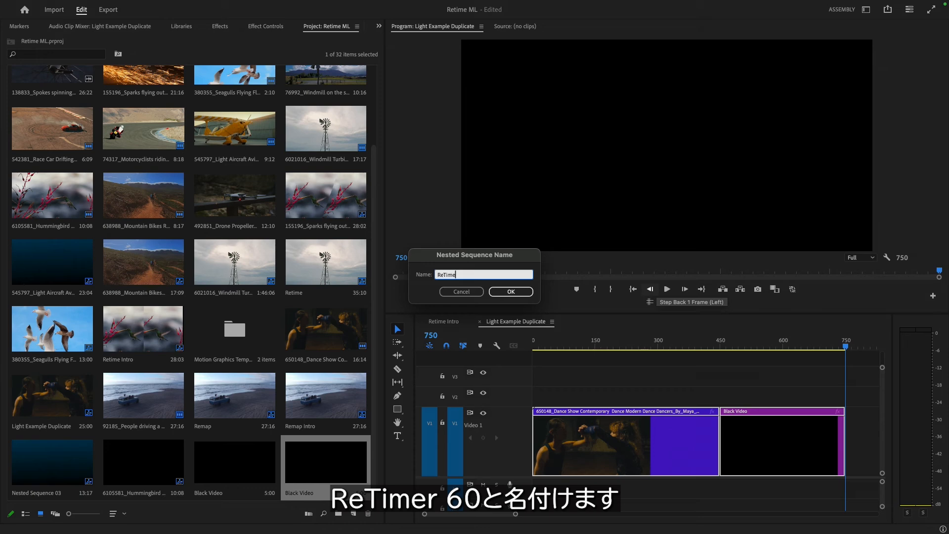
type("ReTimer 69")
key("BackSpace")
type("0")
key("Return")
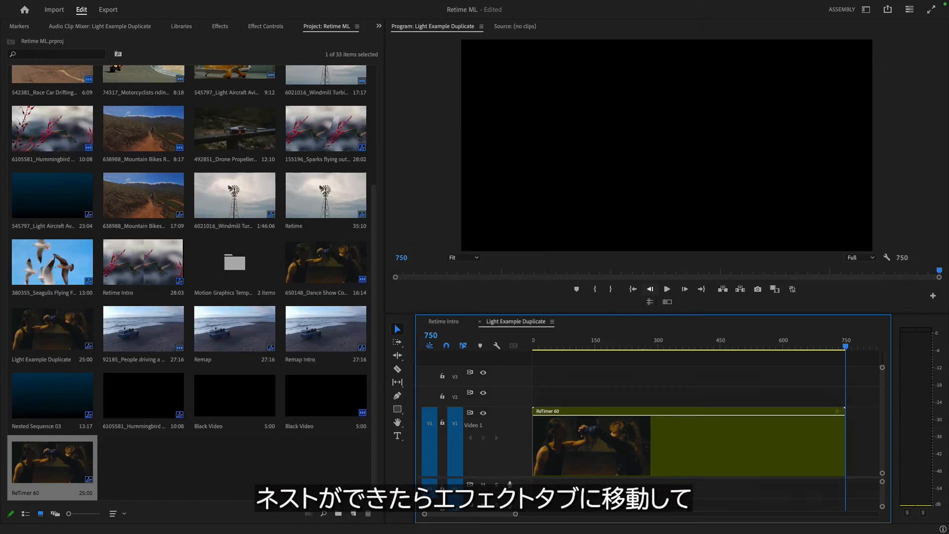
Apply BCC+Retimer ML to the ReTimer 60 nest and open the effect's Speed value for editing.
left_click(218, 27)
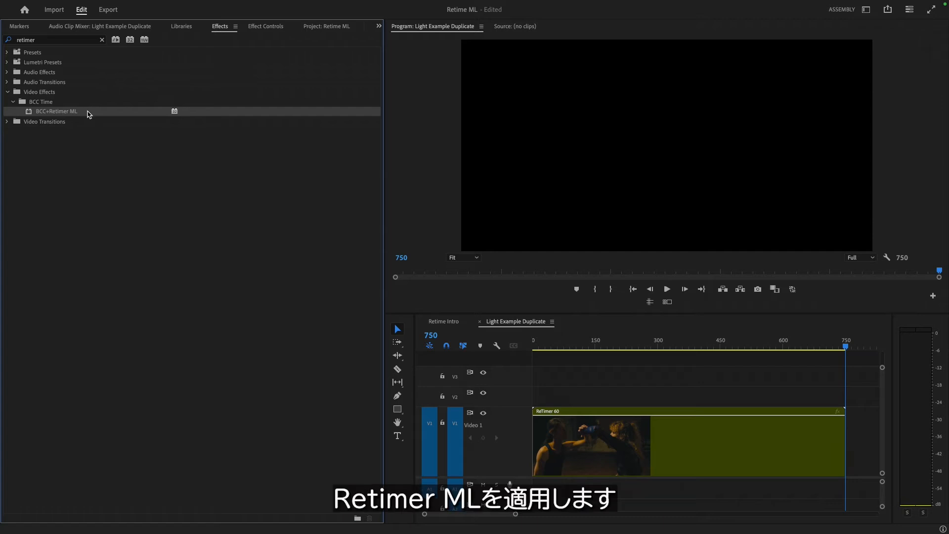
left_click(28, 114)
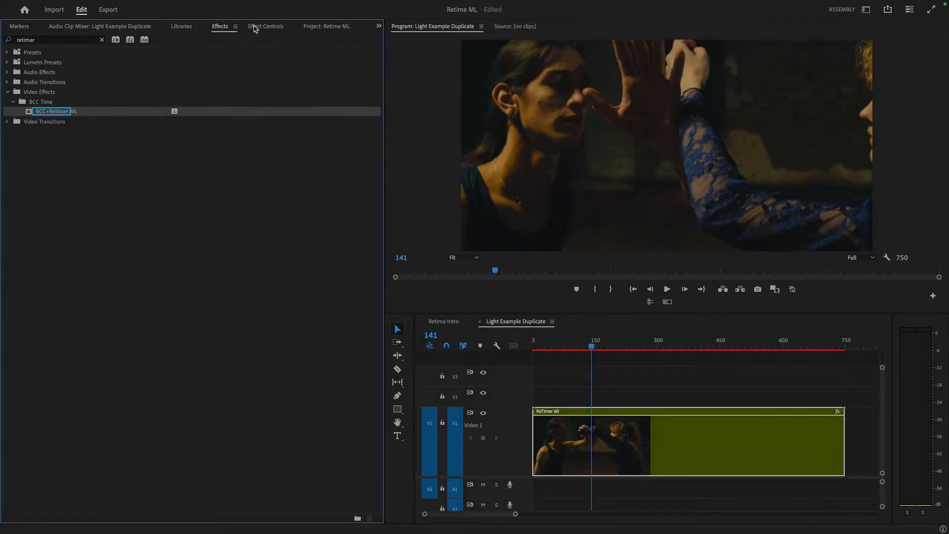
left_click(255, 27)
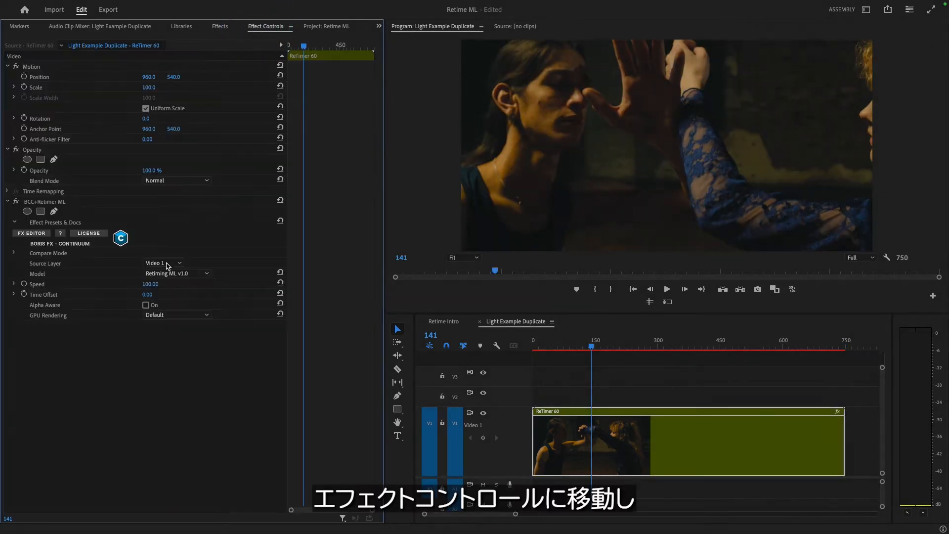
left_click(151, 284)
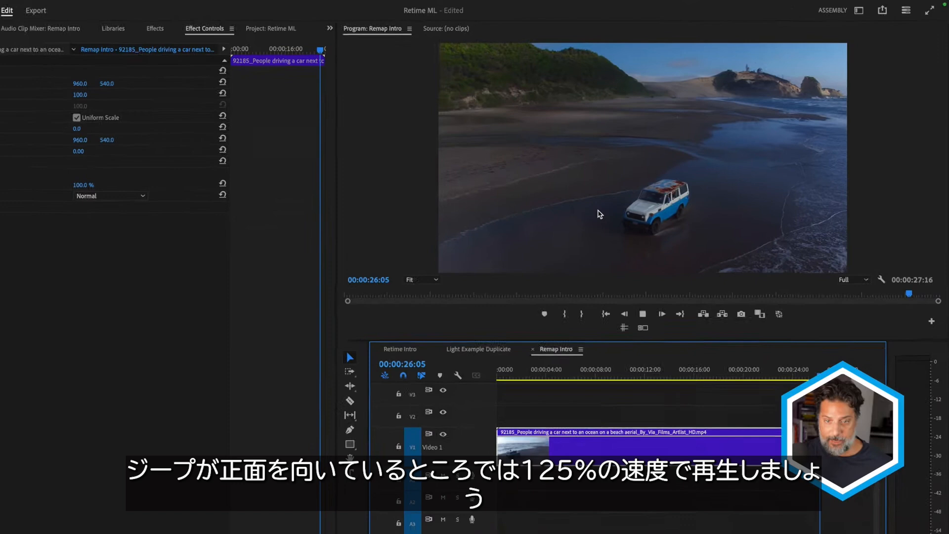
Stop playback of the Remap Intro sequence and apply BCC+Retimer ML to the beach car clip.
key("space")
key("shift+7")
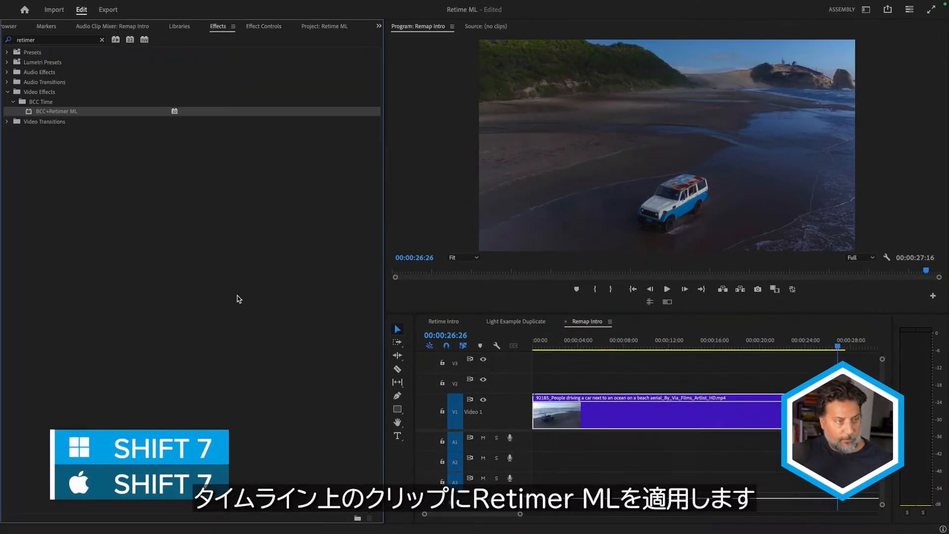
double_click(28, 113)
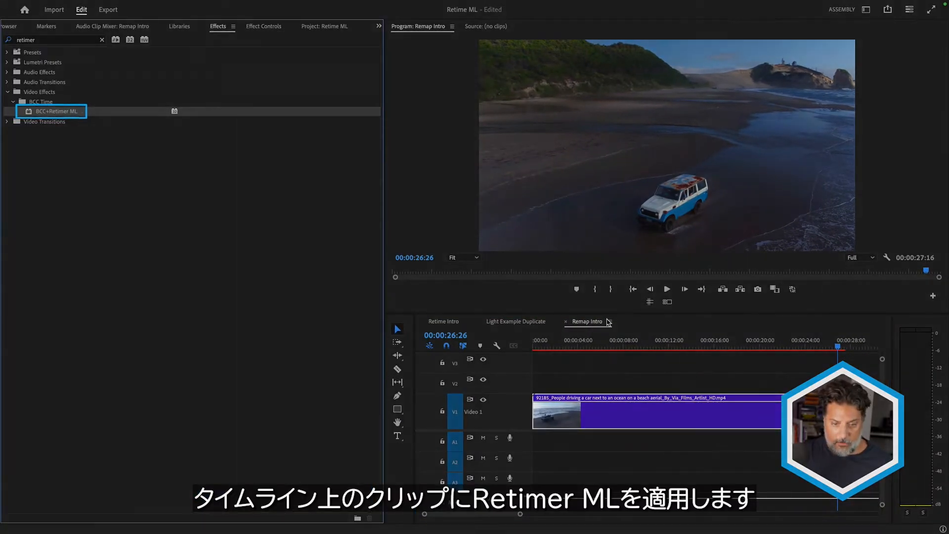
Check that Show FX Badges is enabled for the timeline and display the BCC+Retimer ML Speed keyframe line on the beach car clip.
left_click(618, 346)
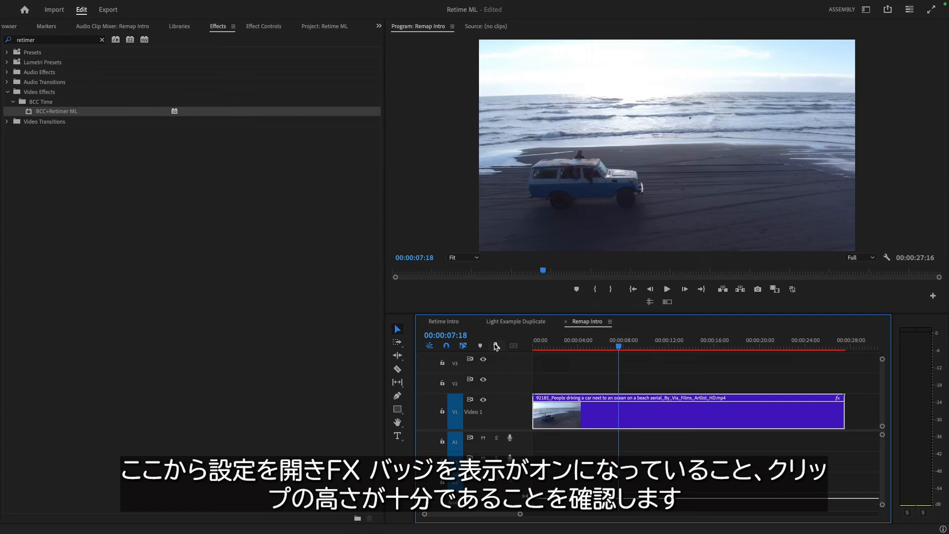
left_click(496, 346)
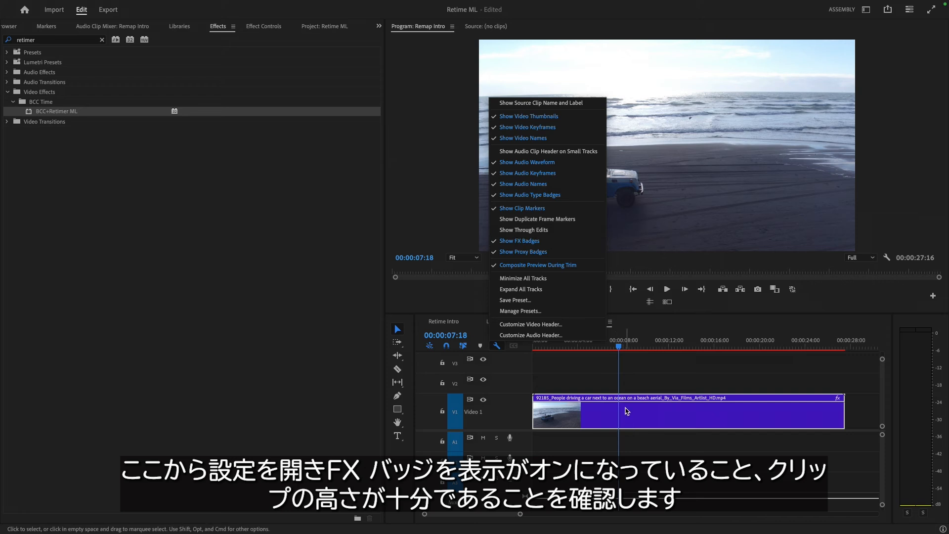
left_click(643, 384)
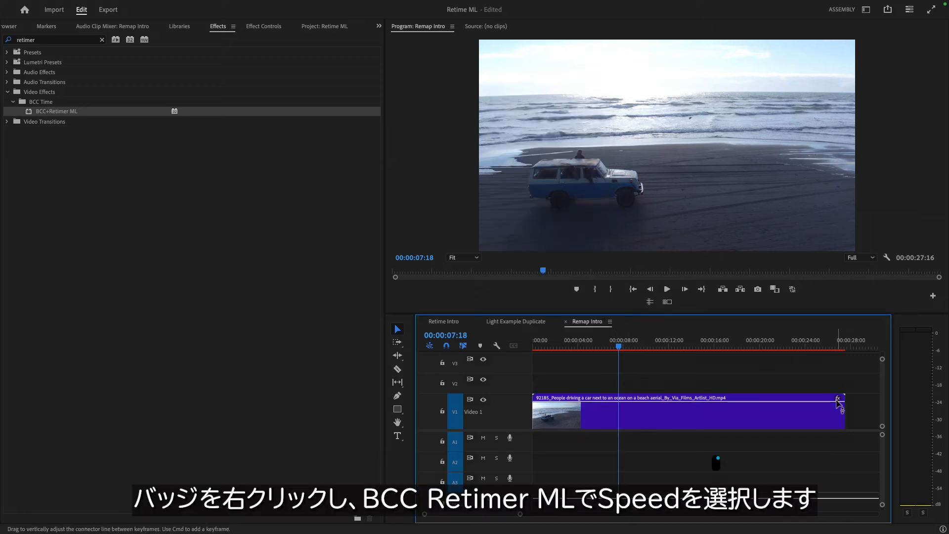
right_click(838, 398)
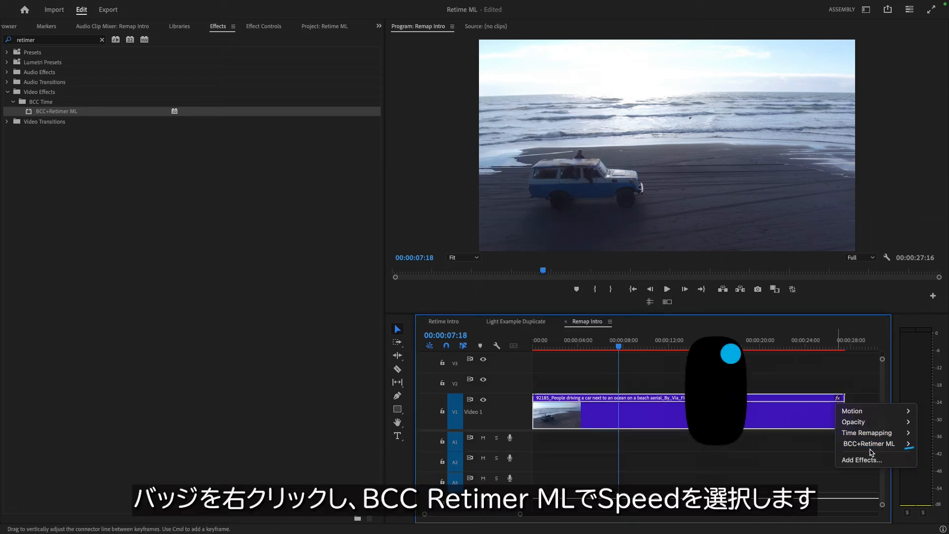
mouse_move(872, 449)
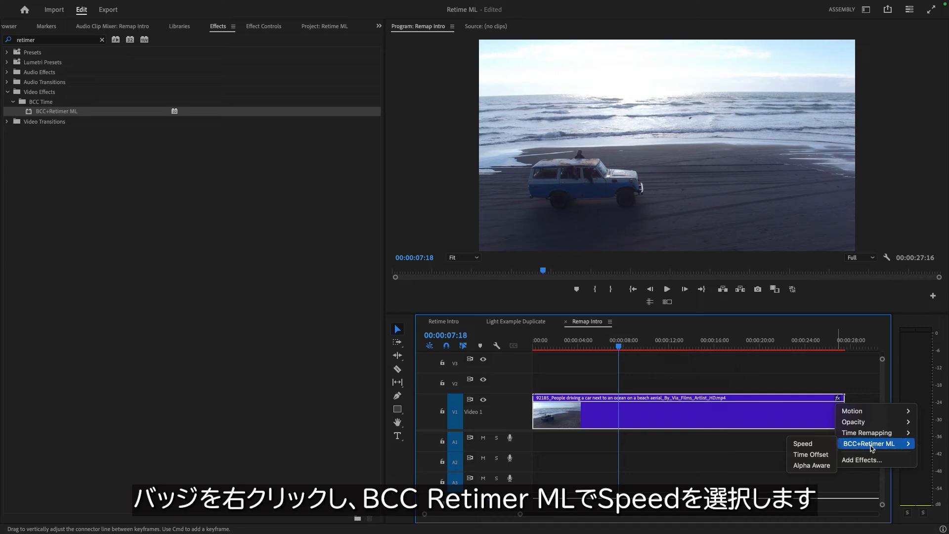
left_click(806, 443)
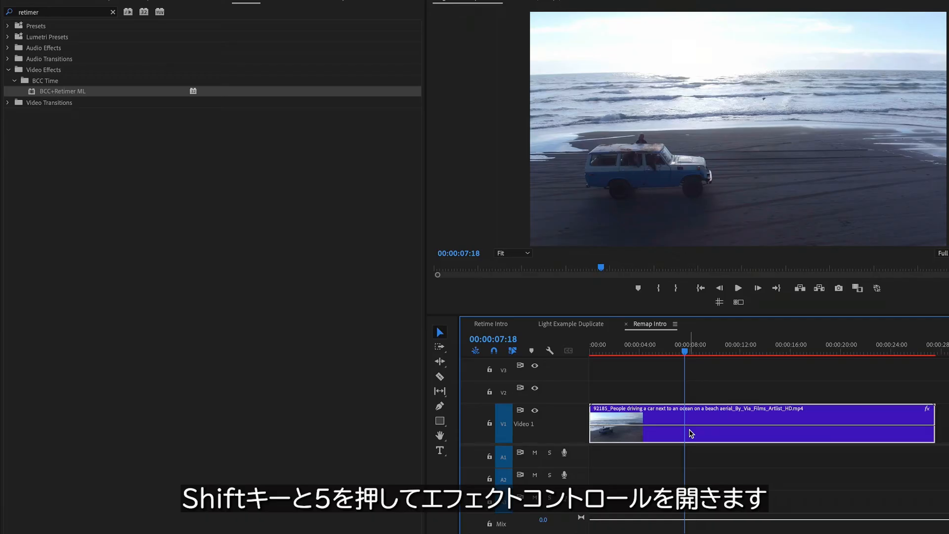
Set the beach car clip's retimer Speed to 200 and start its keyframing at 00:00:04:22.
key("shift+5")
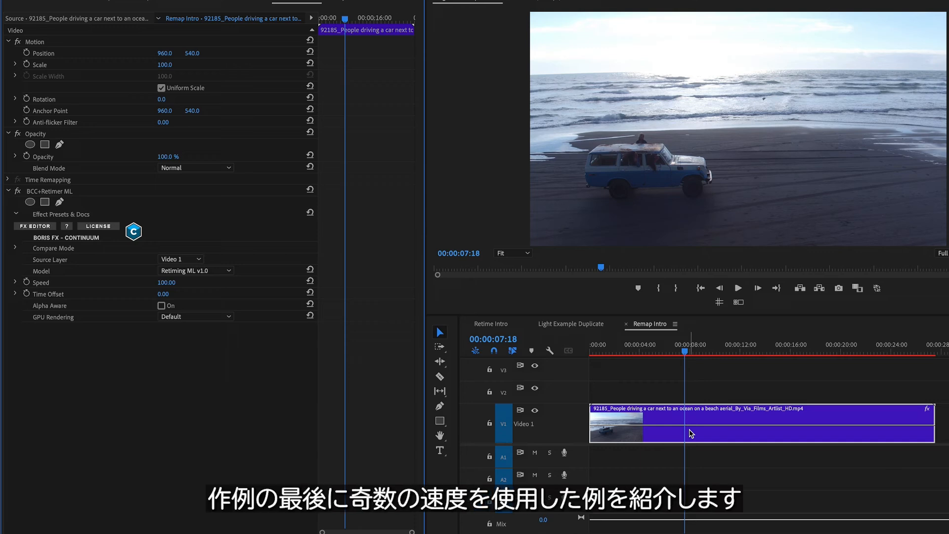
left_click(165, 283)
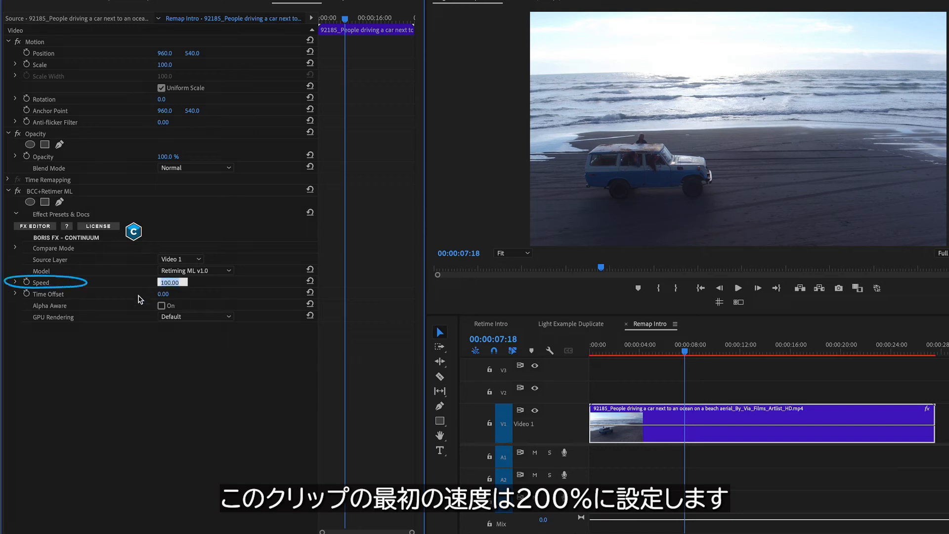
key("Return")
mouse_move(611, 343)
left_mouse_down()
mouse_move(584, 342)
mouse_move(665, 342)
mouse_move(652, 340)
left_mouse_up()
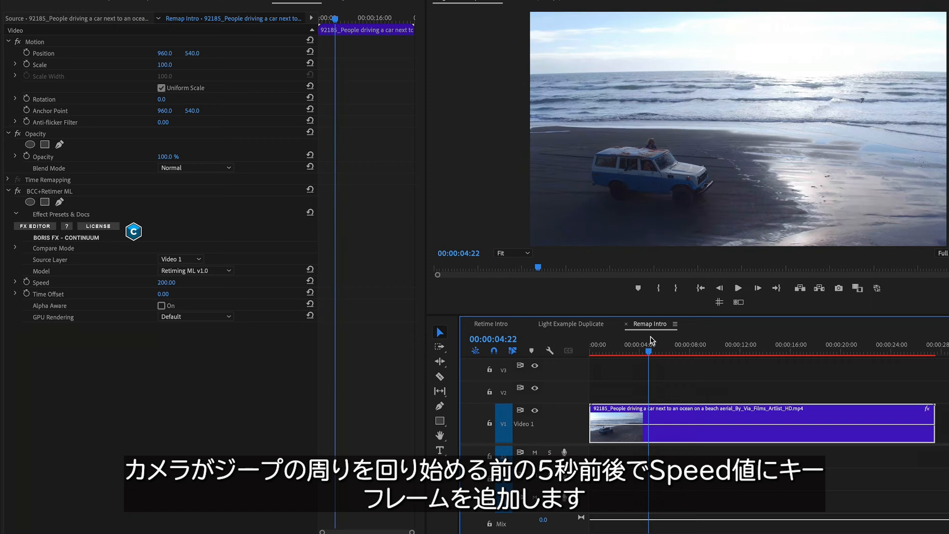
left_click(27, 281)
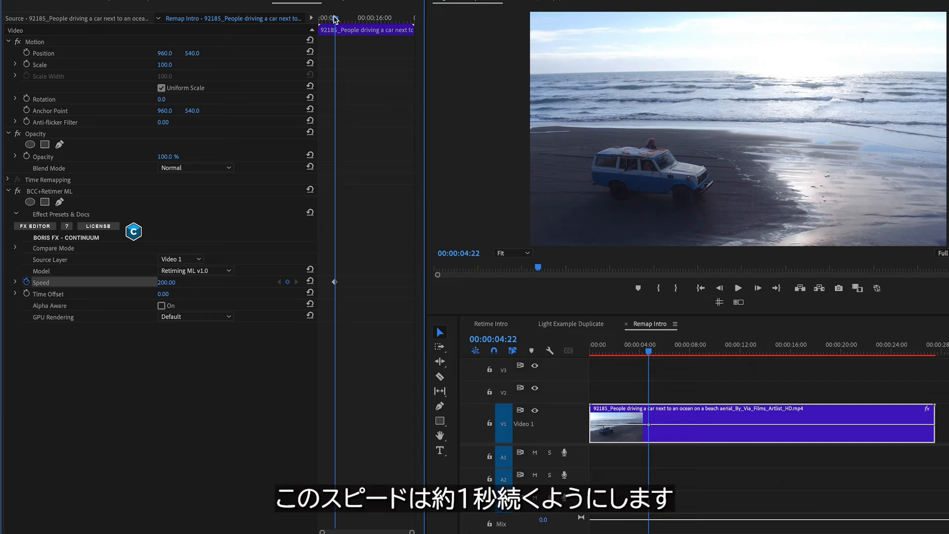
Add a second Speed keyframe with a value of 50 at 00:00:05:22.
left_click_drag(335, 19, 340, 19)
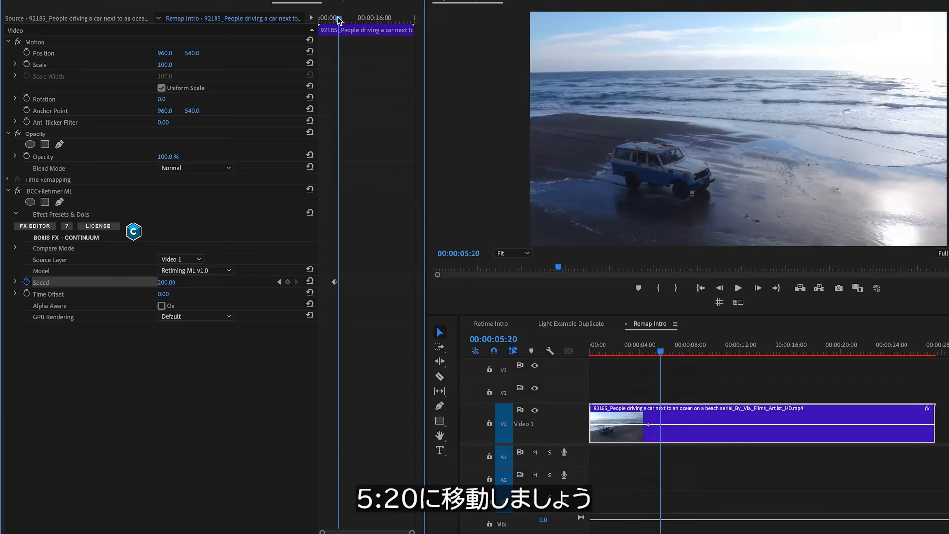
key("Right")
key("Right")
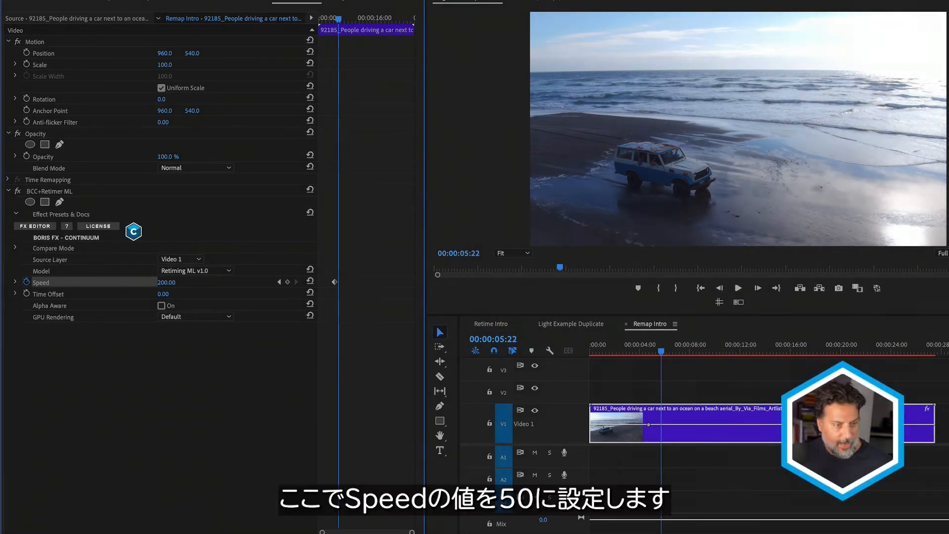
left_click(173, 281)
key("Return")
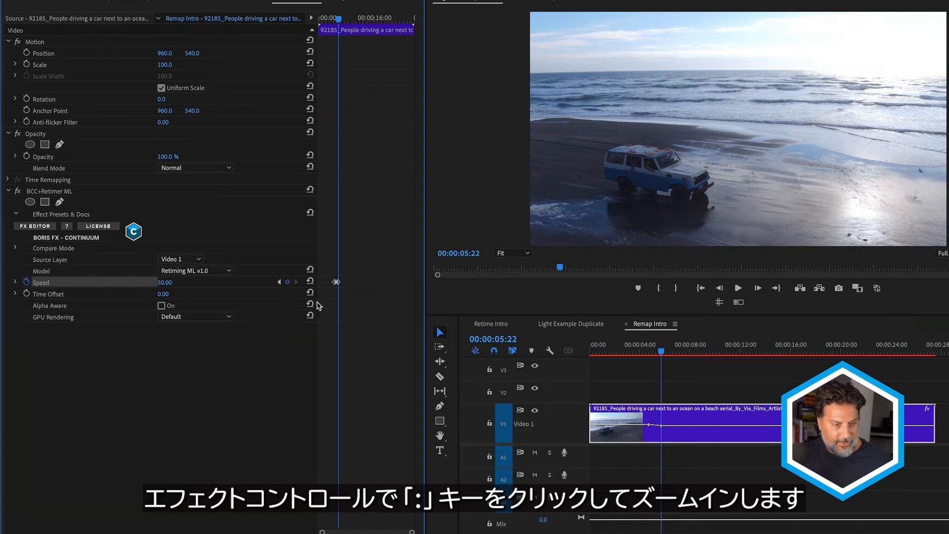
Apply Ease Out interpolation to the first Speed keyframe.
key("equal")
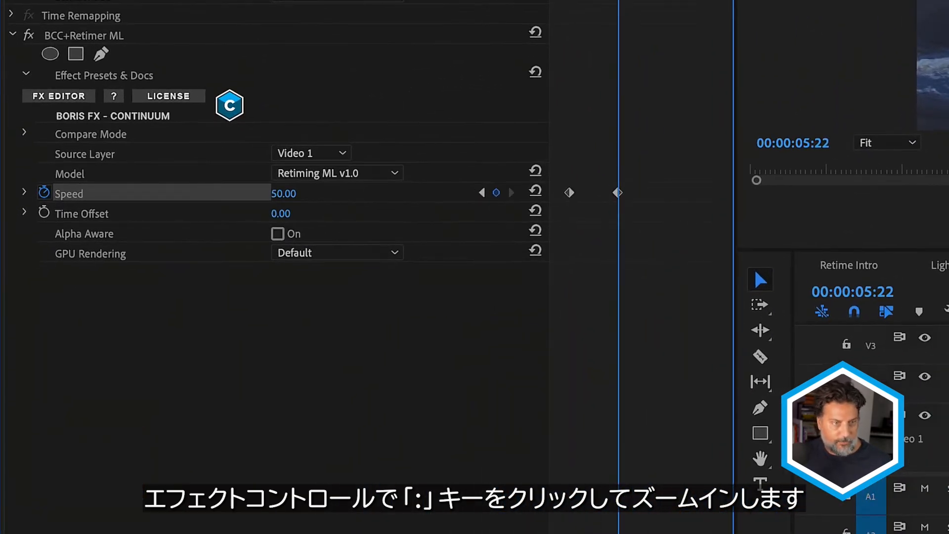
mouse_move(619, 1)
left_mouse_down()
mouse_move(572, 2)
mouse_move(615, 2)
left_mouse_up()
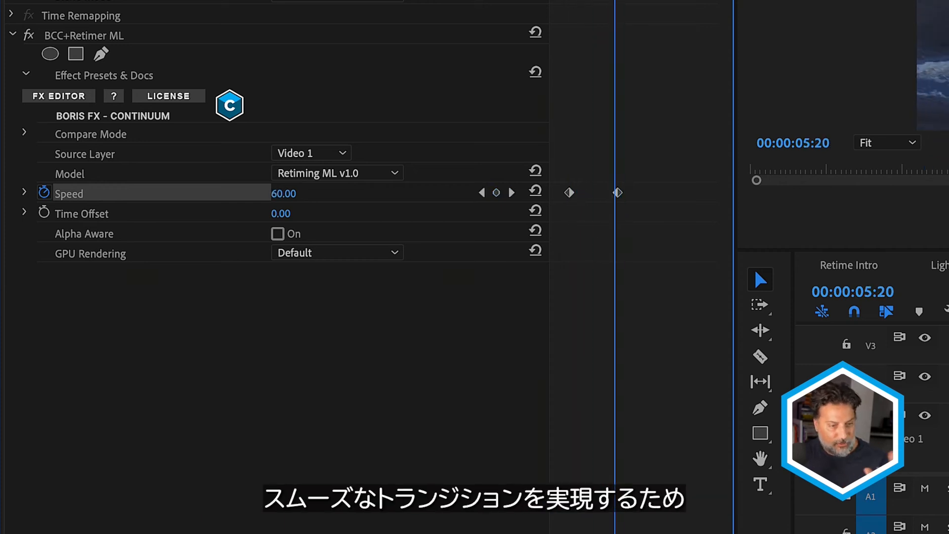
right_click(570, 193)
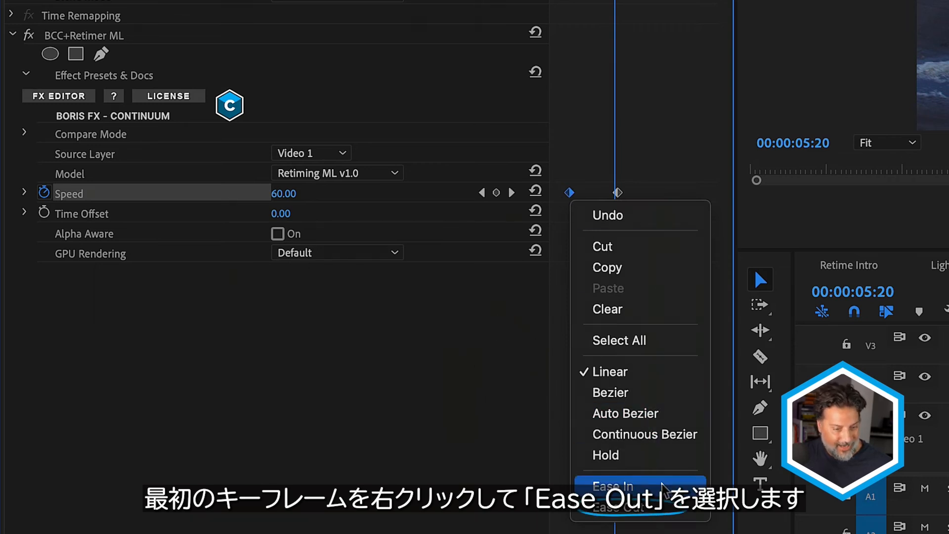
left_click(651, 509)
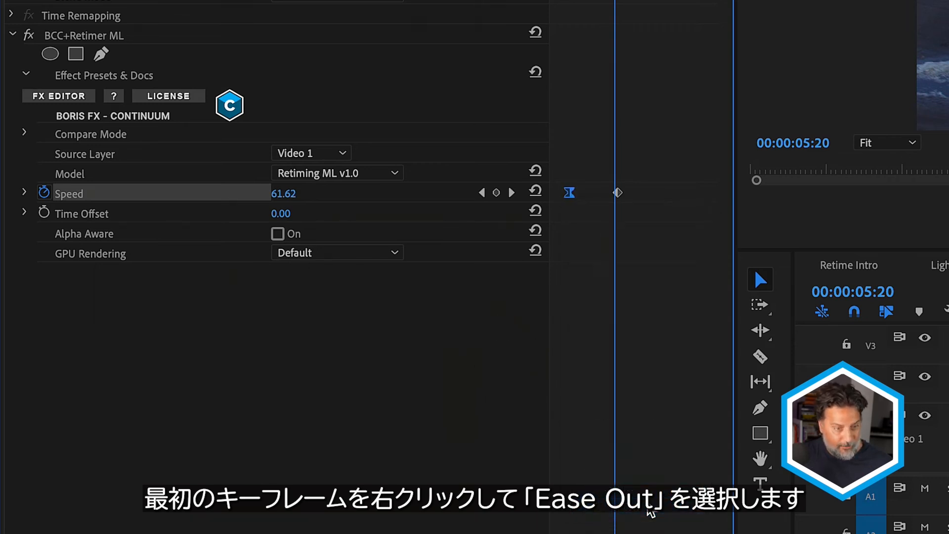
Apply Ease In interpolation to the second Speed keyframe and expand the Speed parameter's value and velocity curves.
right_click(619, 193)
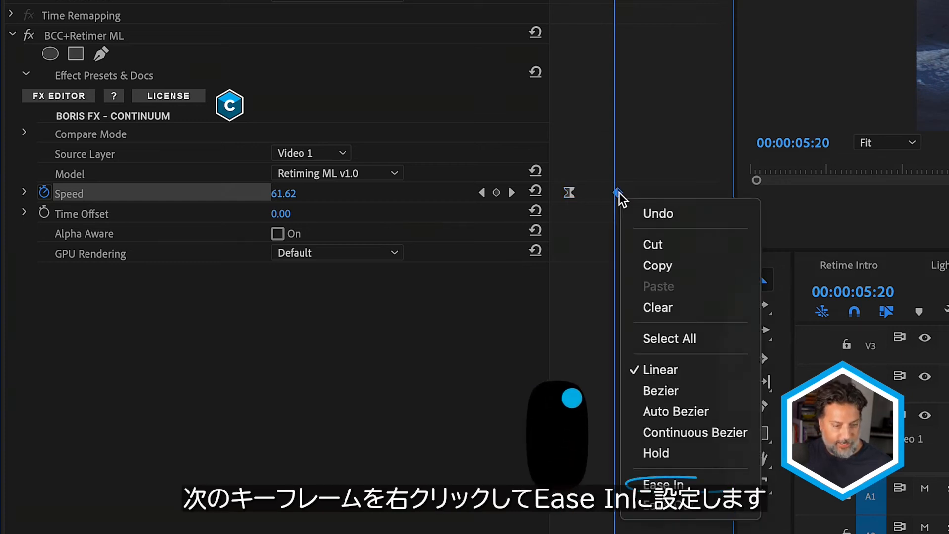
left_click(674, 482)
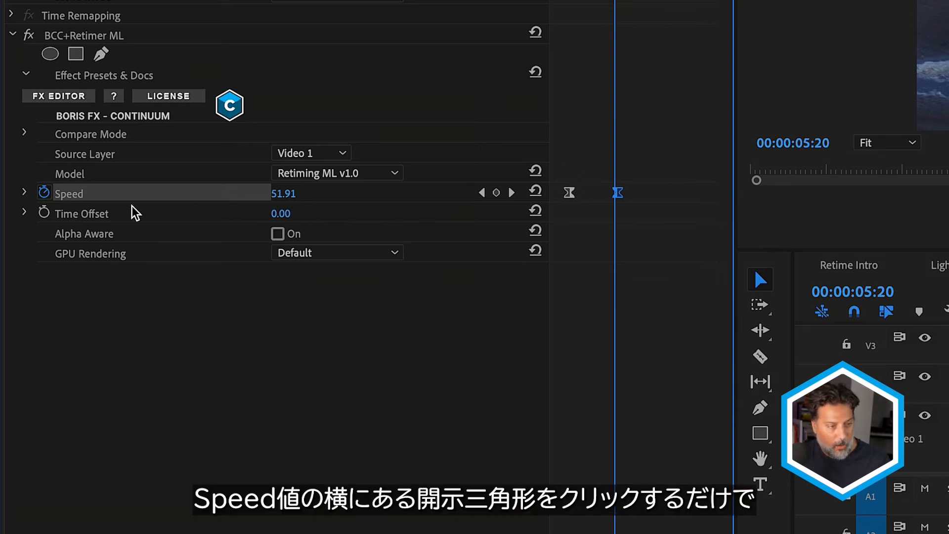
left_click(24, 192)
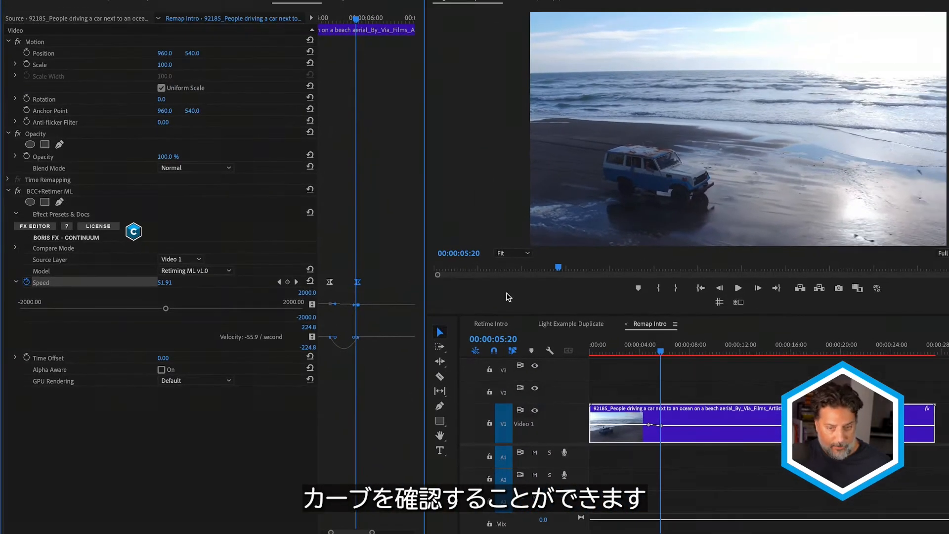
Add a third Speed keyframe at 00:00:14:28, keeping the value at 50.
left_click_drag(663, 347, 746, 352)
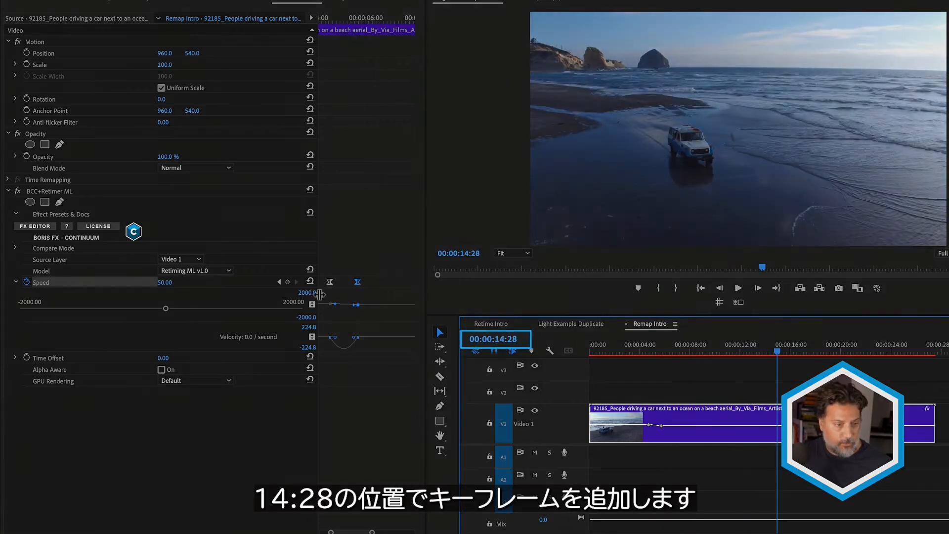
left_click(288, 282)
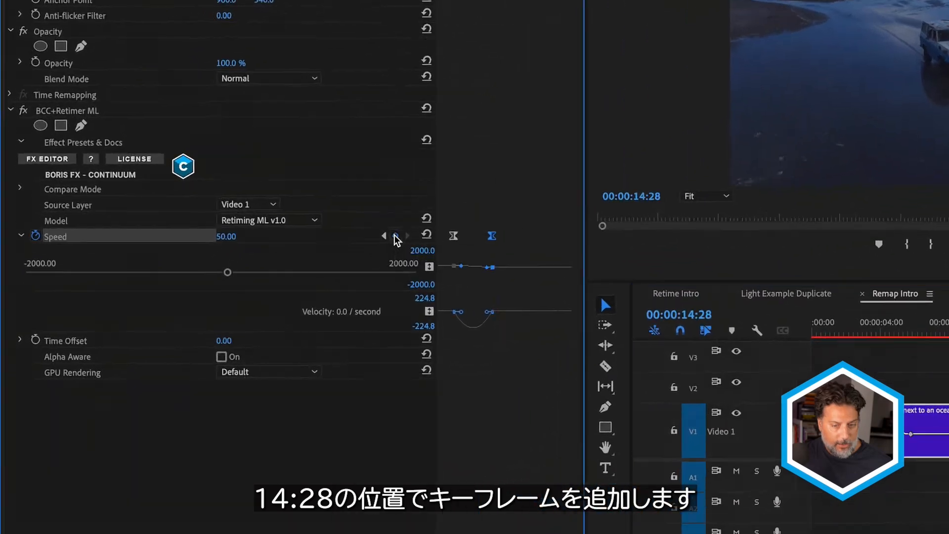
left_click(396, 237)
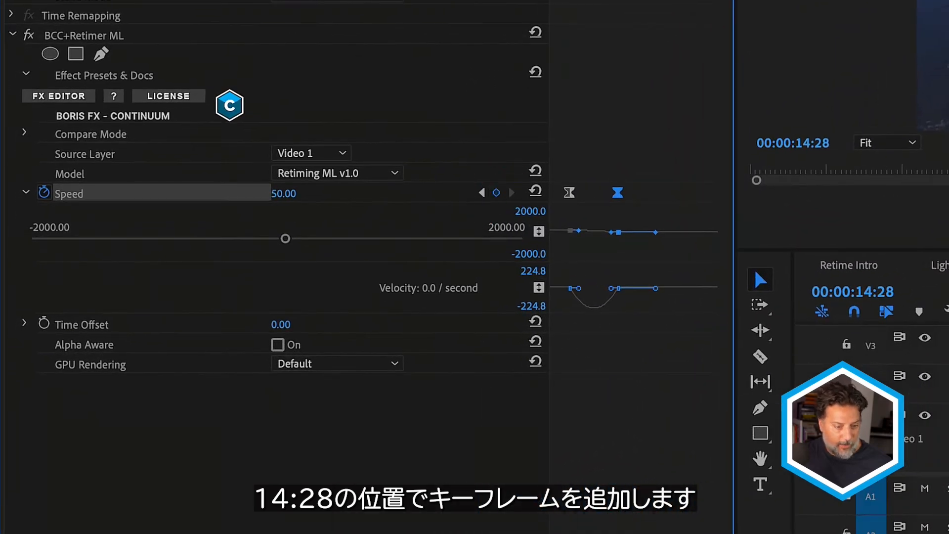
Examine the layout of all three Speed keyframes and their velocity curve over the whole beach car clip.
key("minus")
key("minus")
key("minus")
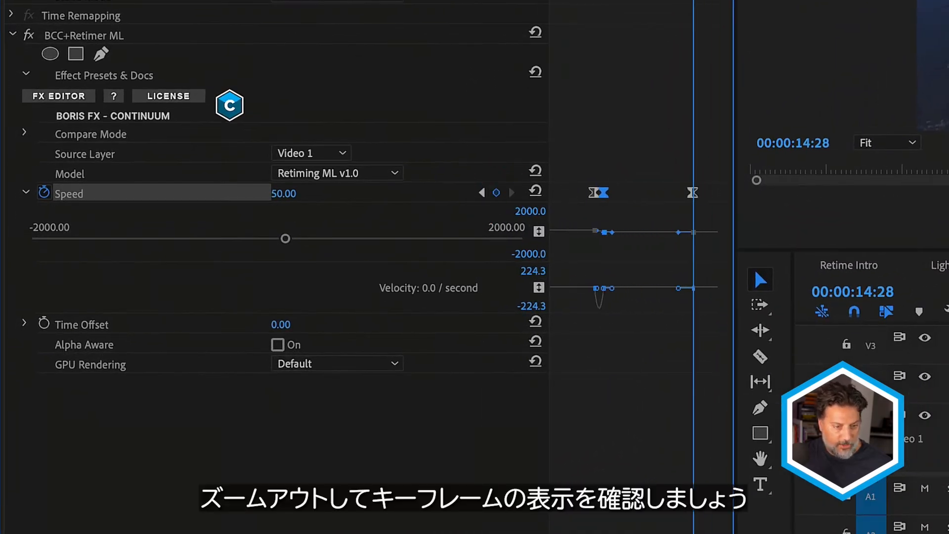
key("minus")
key("minus")
key("minus")
key("minus")
key("minus")
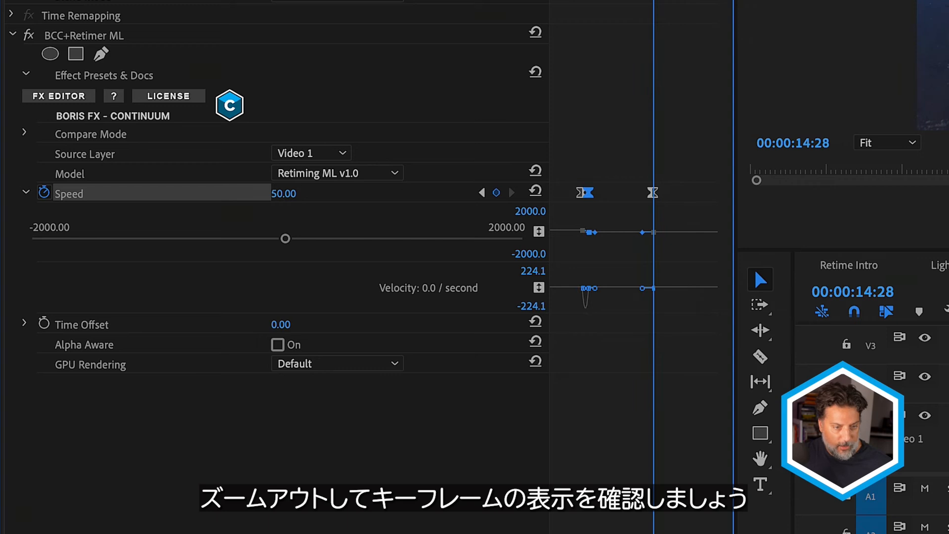
left_click_drag(587, 285, 617, 300)
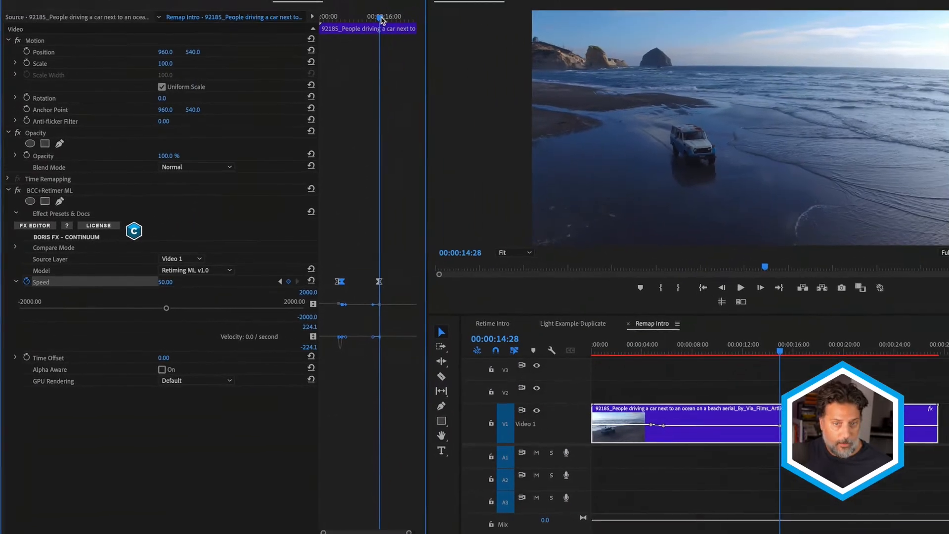
Add a fourth Speed keyframe with a value of 125 at 00:00:17:12.
left_click_drag(380, 19, 390, 19)
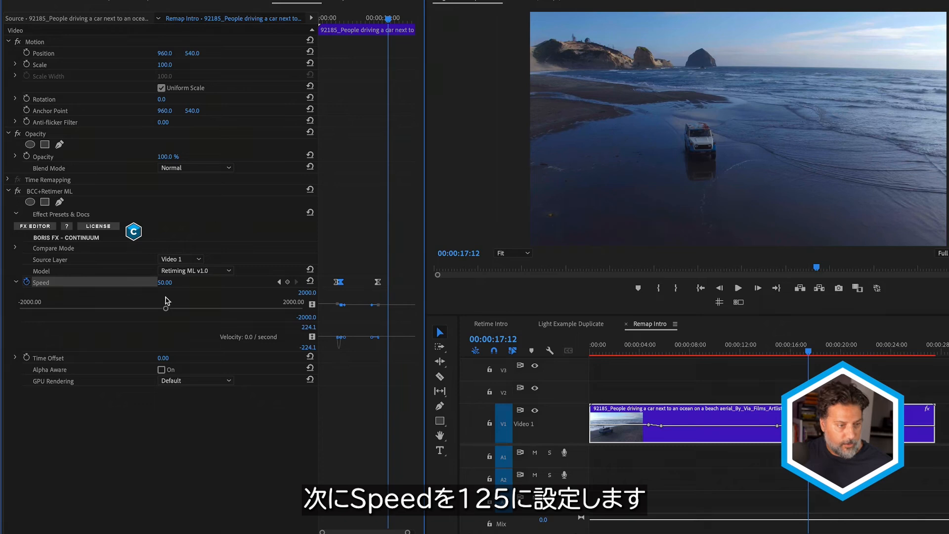
left_click(170, 282)
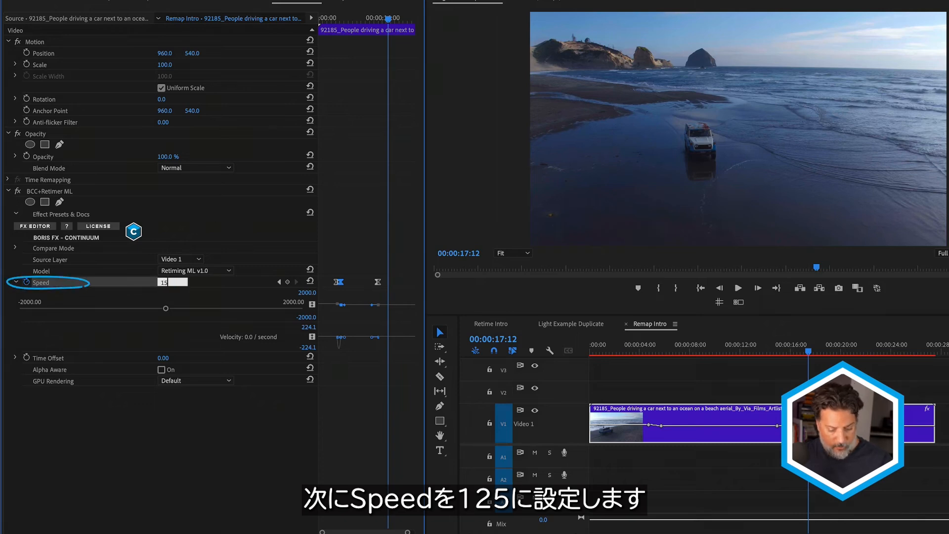
type("125")
key("Return")
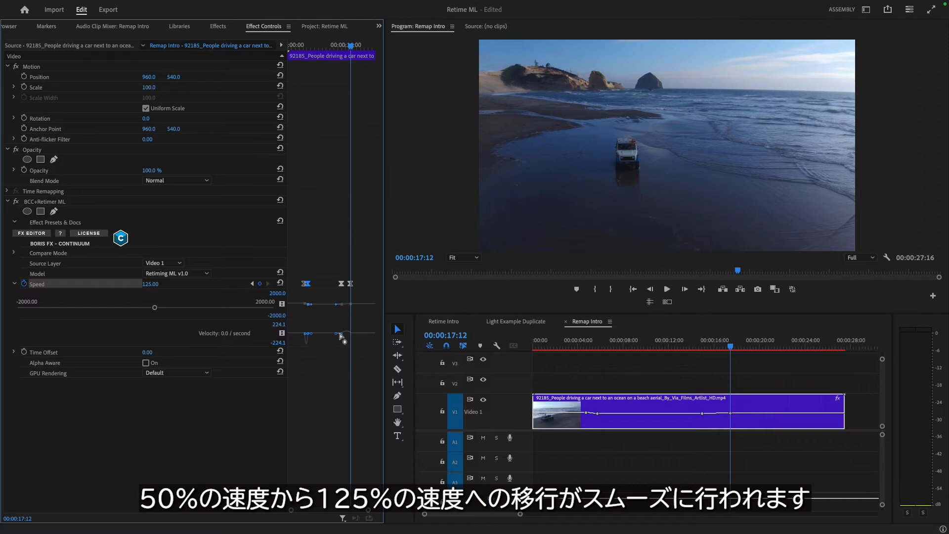
Return the playhead to the start of the Remap Intro sequence to review the speed ramp.
left_click_drag(544, 343, 521, 349)
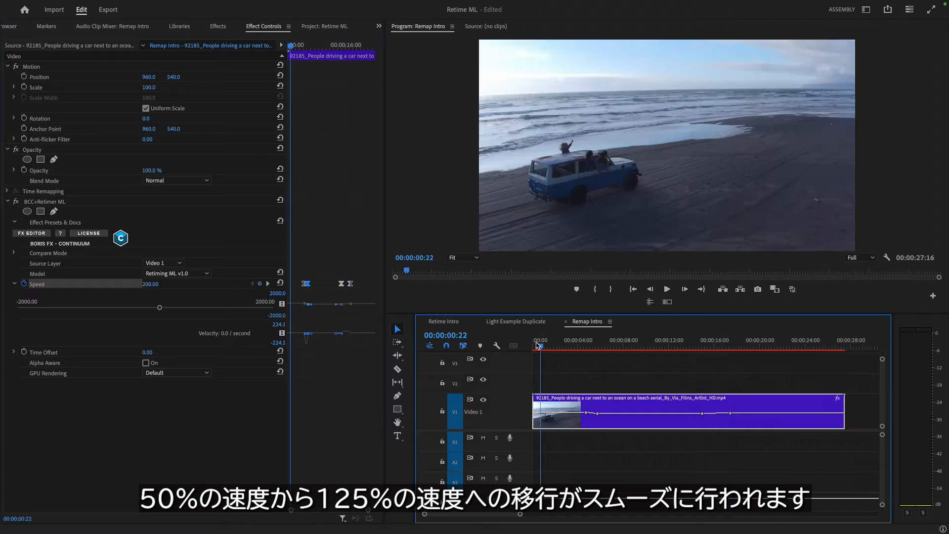